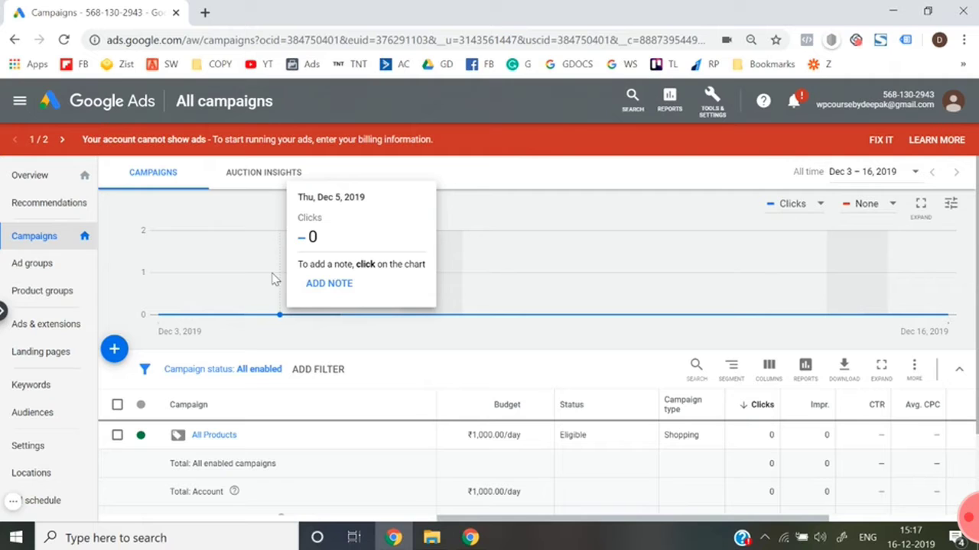
Review the All Products campaign's ad group and its product groups, and return to the list of all campaigns.
{"action": "left_click", "coordinate": [207, 437]}
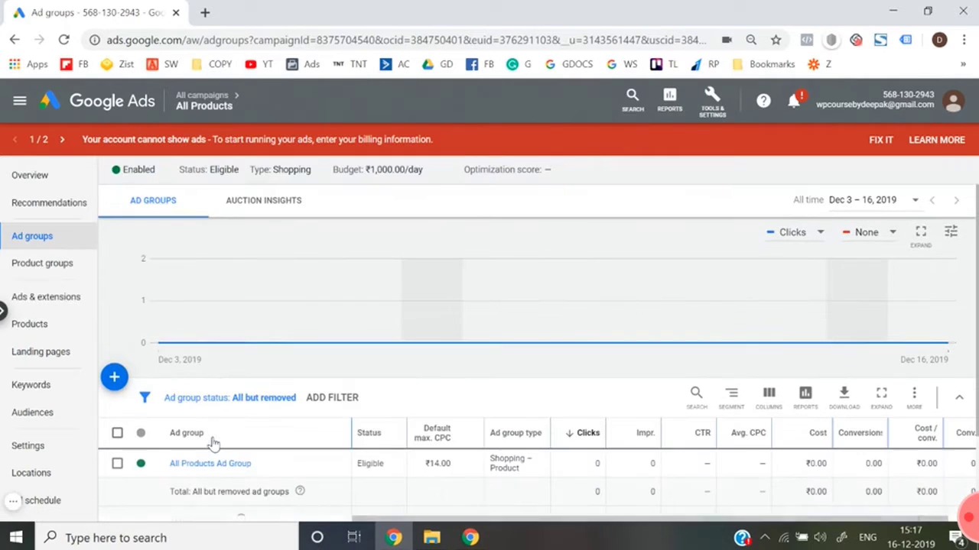
{"action": "scroll", "coordinate": [214, 444], "scroll_direction": "down", "scroll_amount": 1}
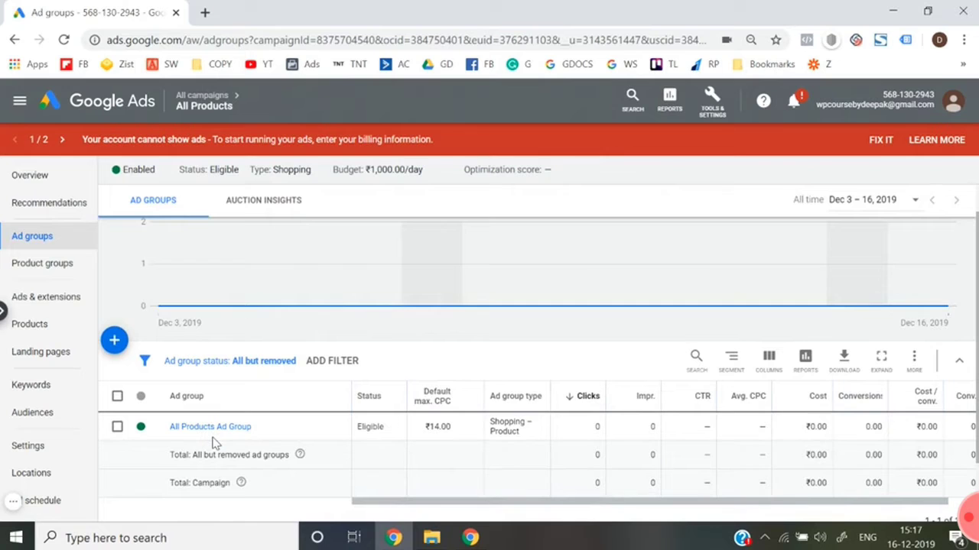
{"action": "left_click", "coordinate": [129, 110]}
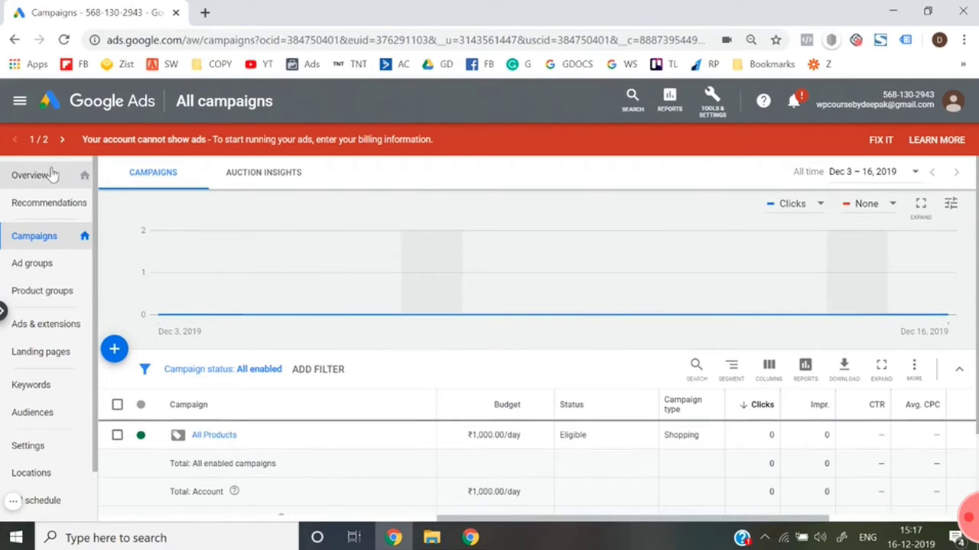
{"action": "left_click", "coordinate": [209, 438]}
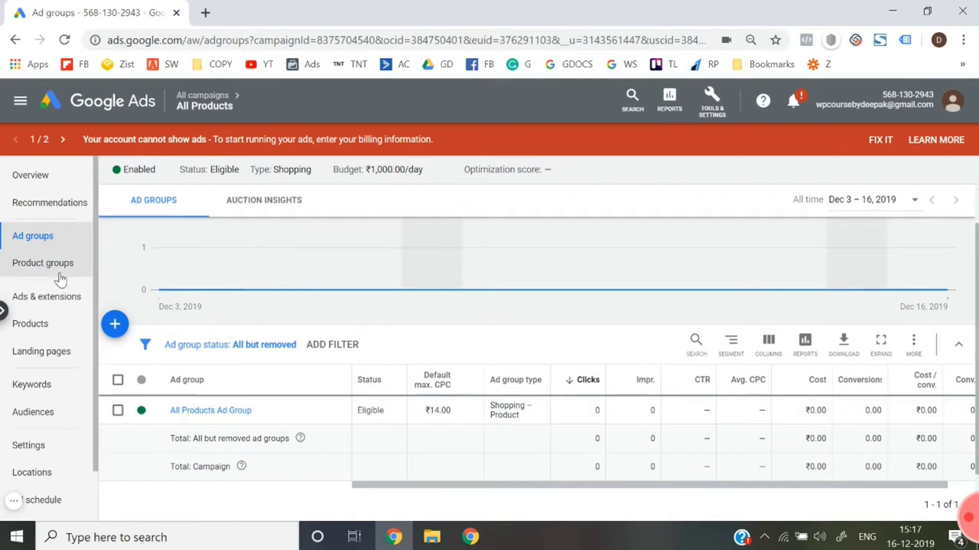
{"action": "left_click", "coordinate": [191, 413]}
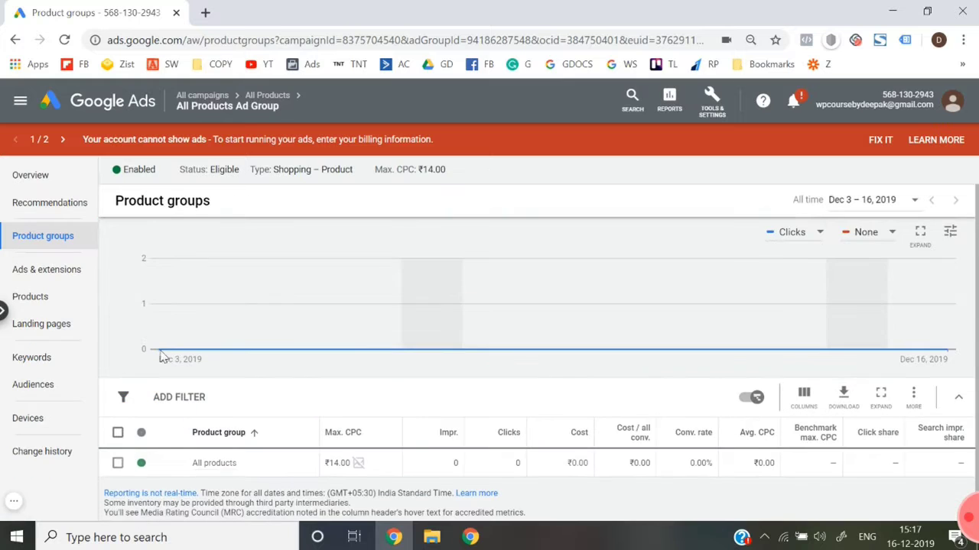
{"action": "scroll", "coordinate": [236, 395], "scroll_direction": "down", "scroll_amount": 1}
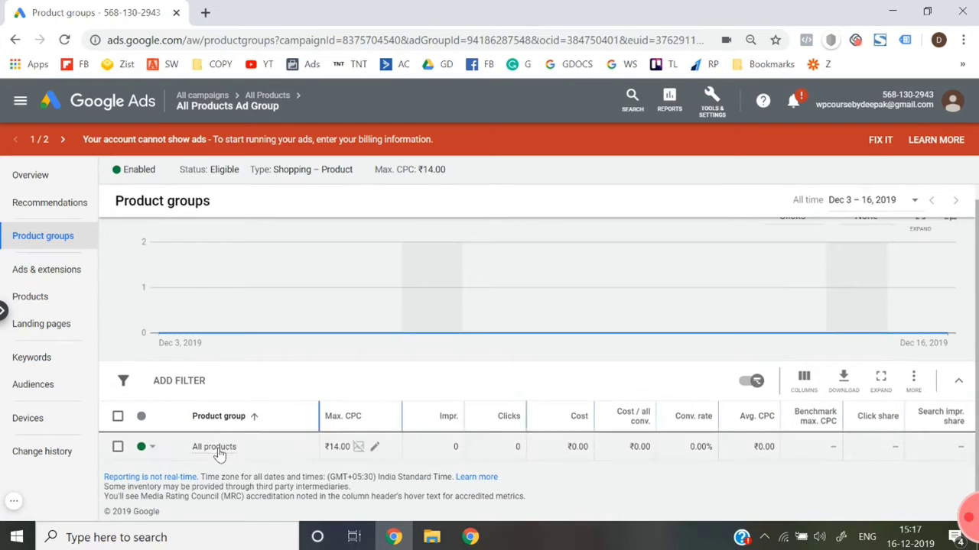
{"action": "left_click", "coordinate": [134, 103]}
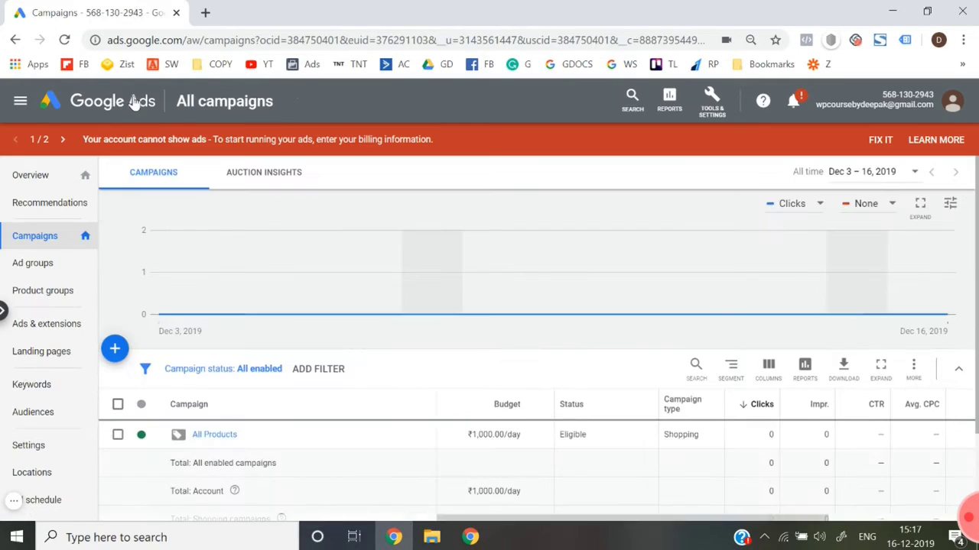
Open the All Products Ad Group within the All Products campaign and start adding a subdivision to its All products group.
{"action": "left_click", "coordinate": [216, 437]}
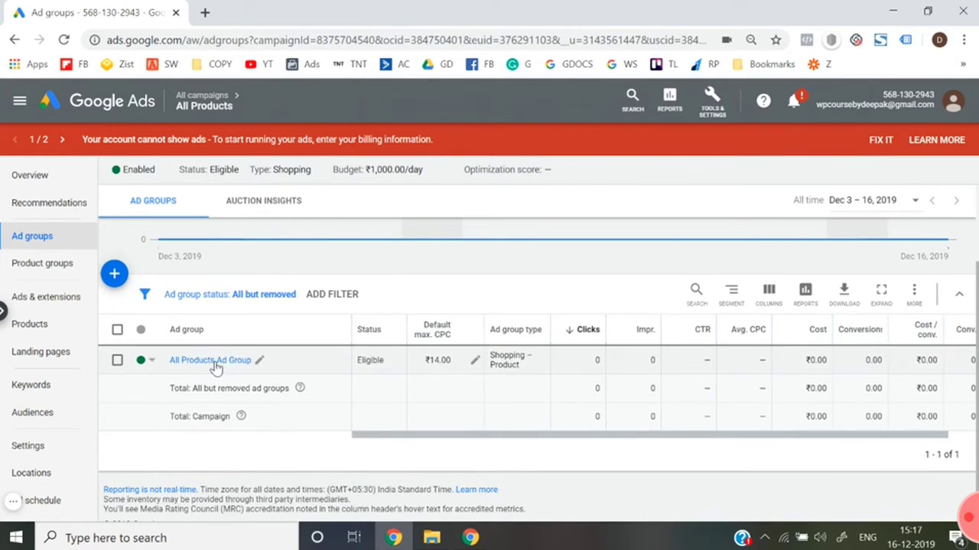
{"action": "left_click", "coordinate": [217, 367]}
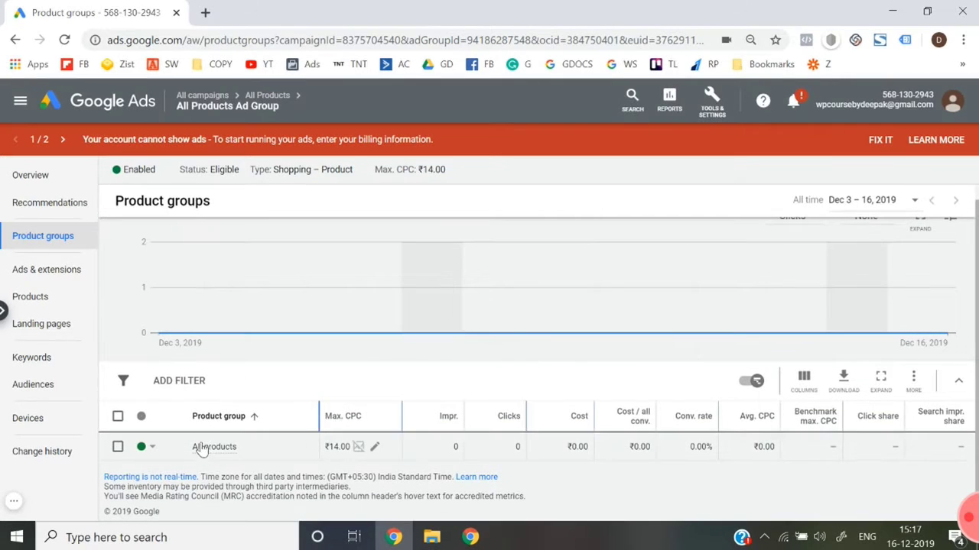
{"action": "mouse_move", "coordinate": [207, 454]}
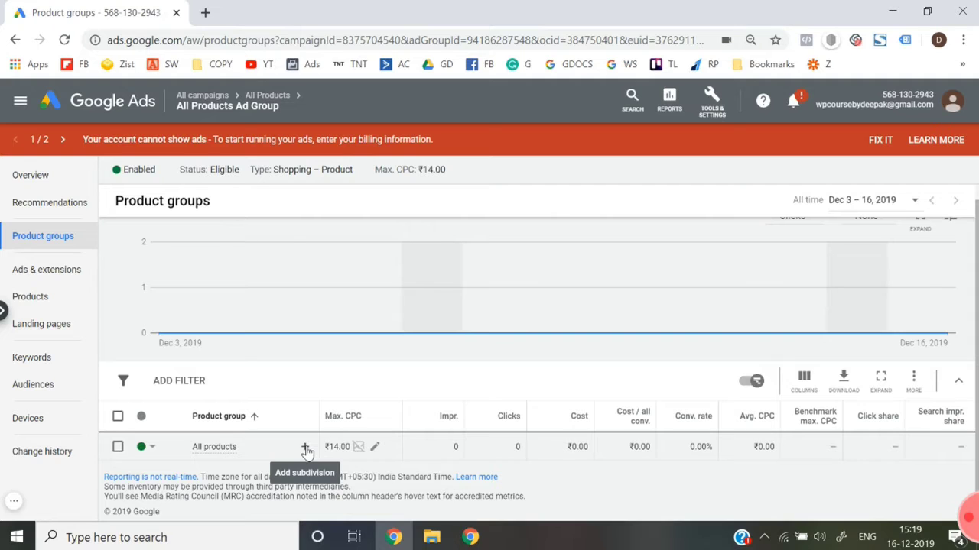
{"action": "left_click", "coordinate": [305, 448]}
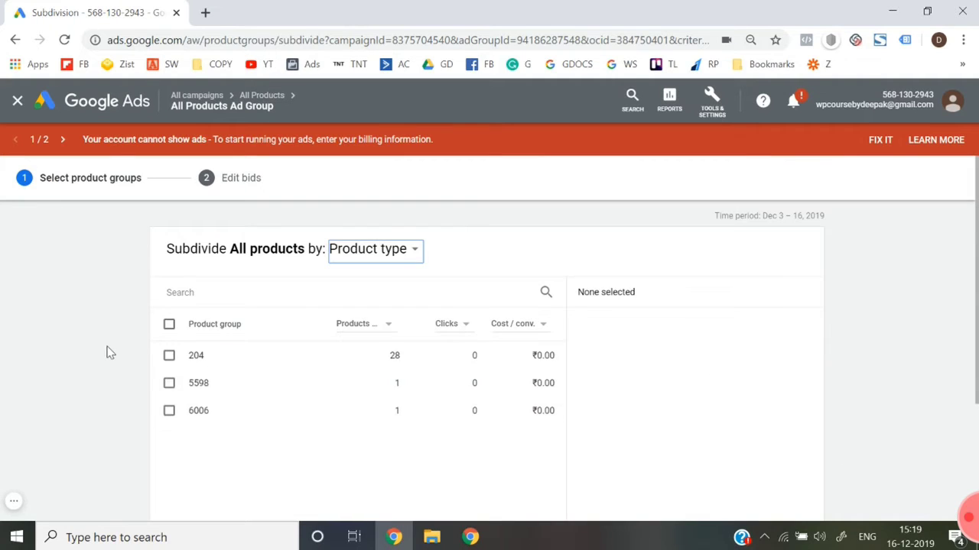
{"action": "scroll", "coordinate": [107, 353], "scroll_direction": "down", "scroll_amount": 1}
{"action": "scroll", "coordinate": [107, 353], "scroll_direction": "up", "scroll_amount": 1}
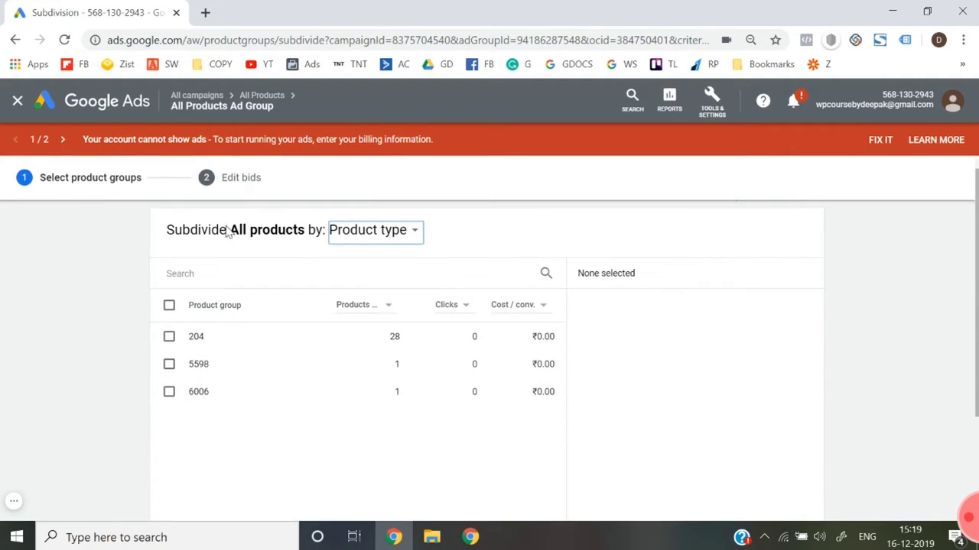
{"action": "scroll", "coordinate": [103, 313], "scroll_direction": "up", "scroll_amount": 1}
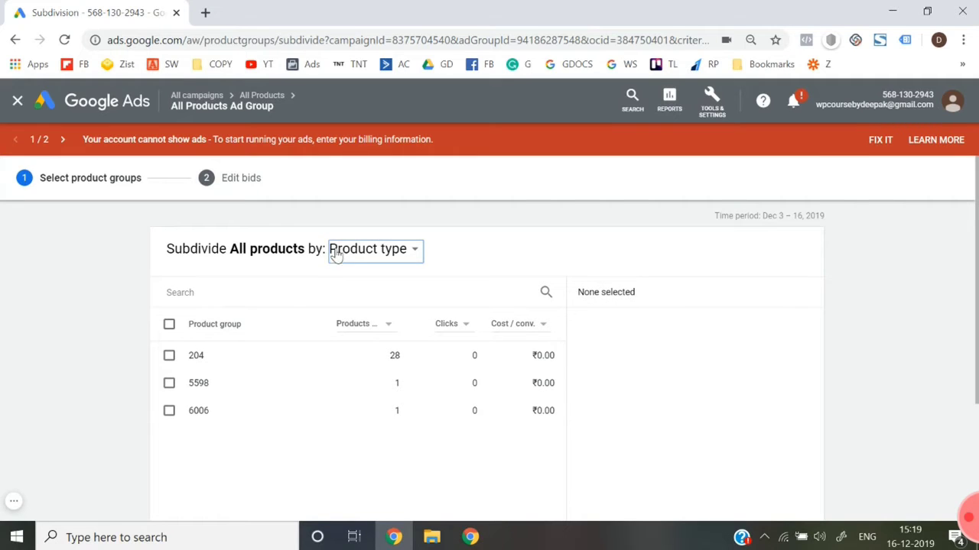
{"action": "scroll", "coordinate": [52, 325], "scroll_direction": "down", "scroll_amount": 2}
{"action": "scroll", "coordinate": [51, 328], "scroll_direction": "up", "scroll_amount": 2}
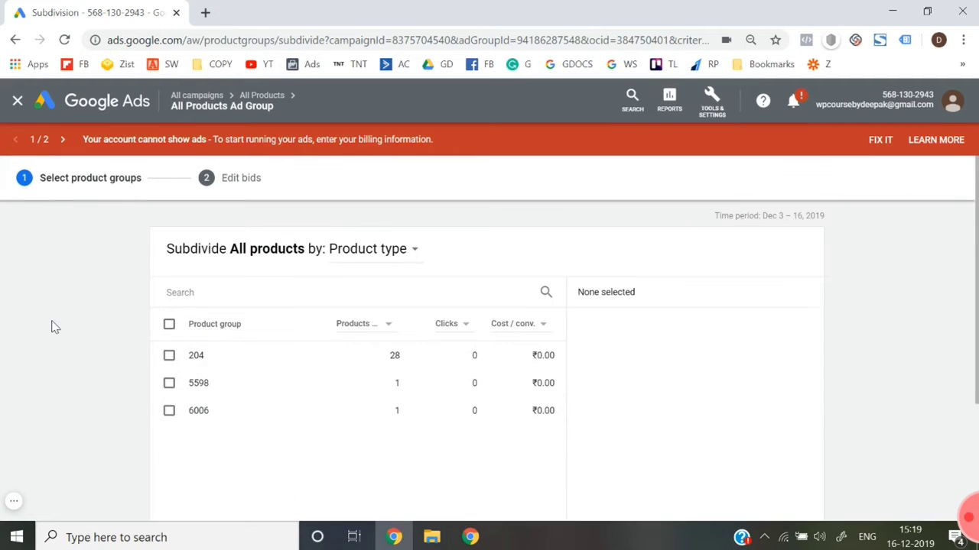
Try Brand as the subdivision attribute for All products, and switch it to Item ID.
{"action": "left_click", "coordinate": [381, 264]}
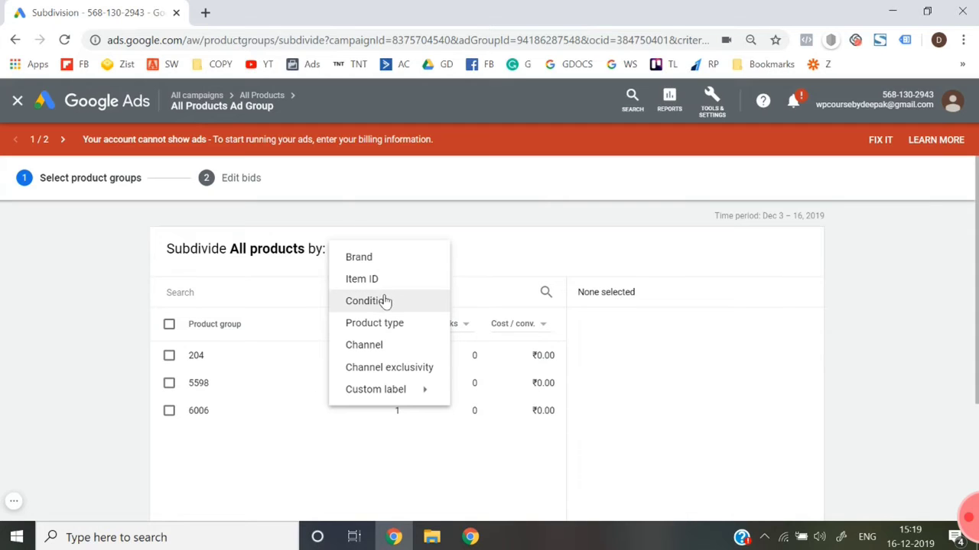
{"action": "left_click", "coordinate": [390, 262]}
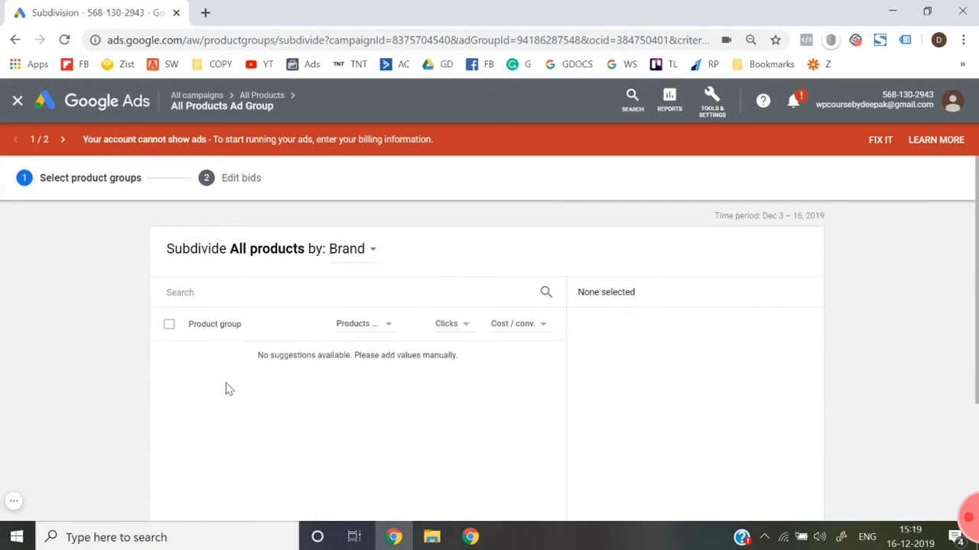
{"action": "left_click", "coordinate": [351, 263]}
{"action": "left_click", "coordinate": [354, 279]}
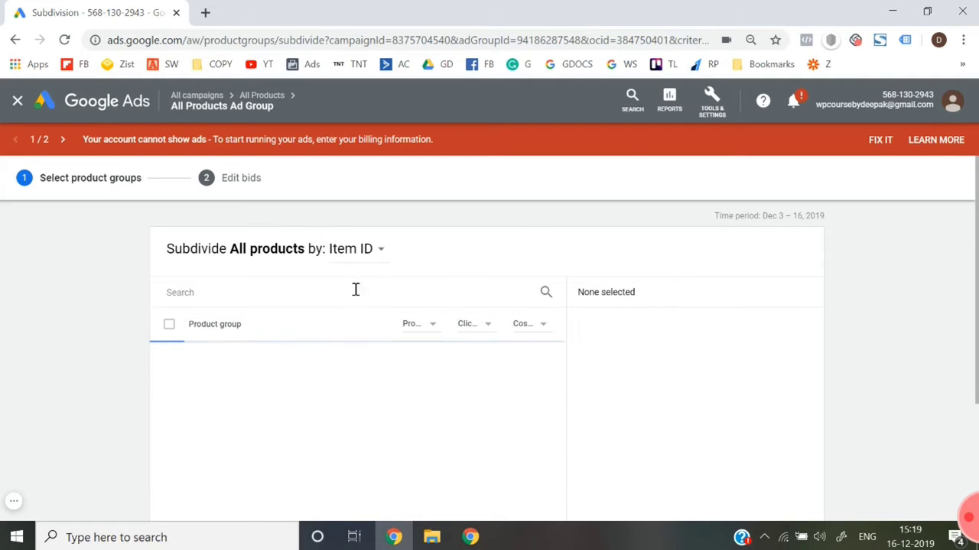
Select the item 71 – Campus Sutra - M for the subdivision and continue to bid editing.
{"action": "scroll", "coordinate": [102, 406], "scroll_direction": "down", "scroll_amount": 3}
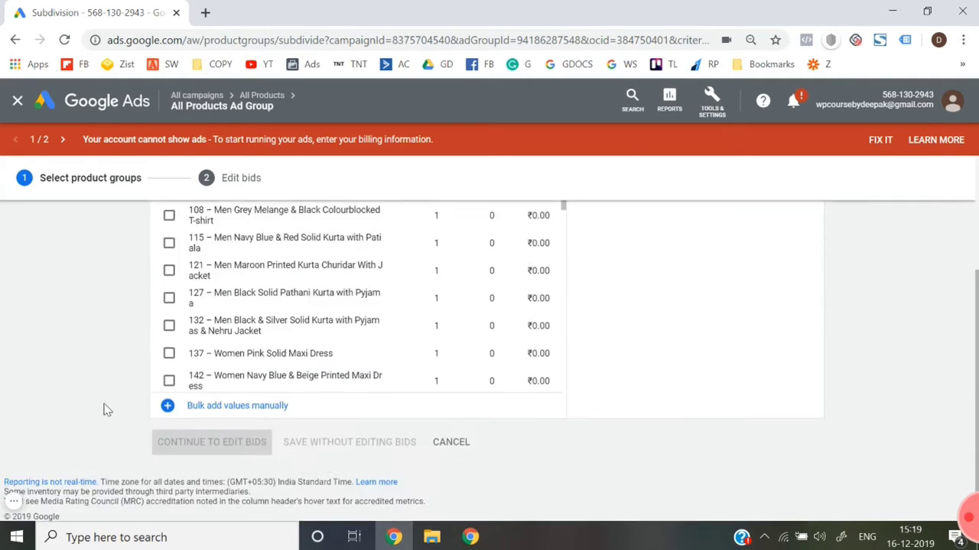
{"action": "scroll", "coordinate": [303, 320], "scroll_direction": "down", "scroll_amount": 10}
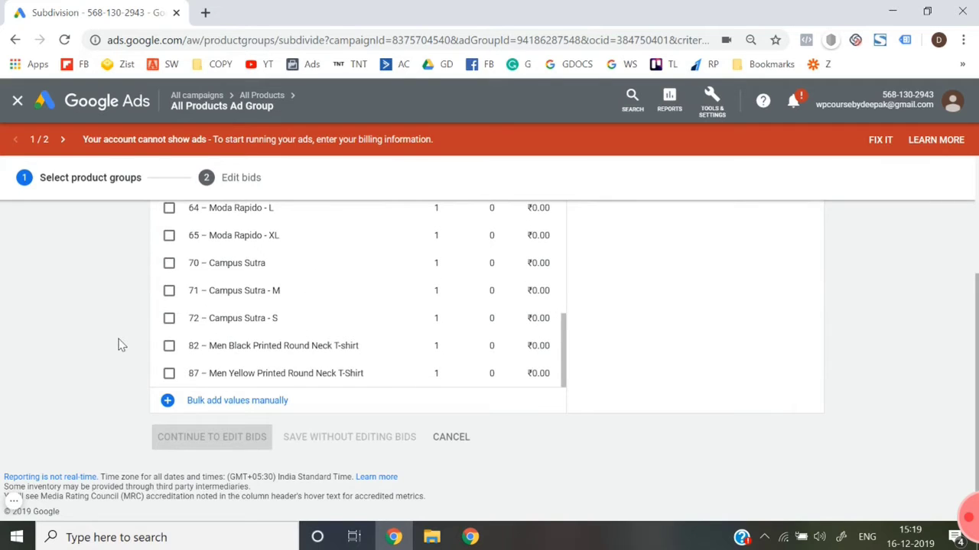
{"action": "scroll", "coordinate": [118, 345], "scroll_direction": "up", "scroll_amount": 3}
{"action": "scroll", "coordinate": [119, 345], "scroll_direction": "down", "scroll_amount": 2}
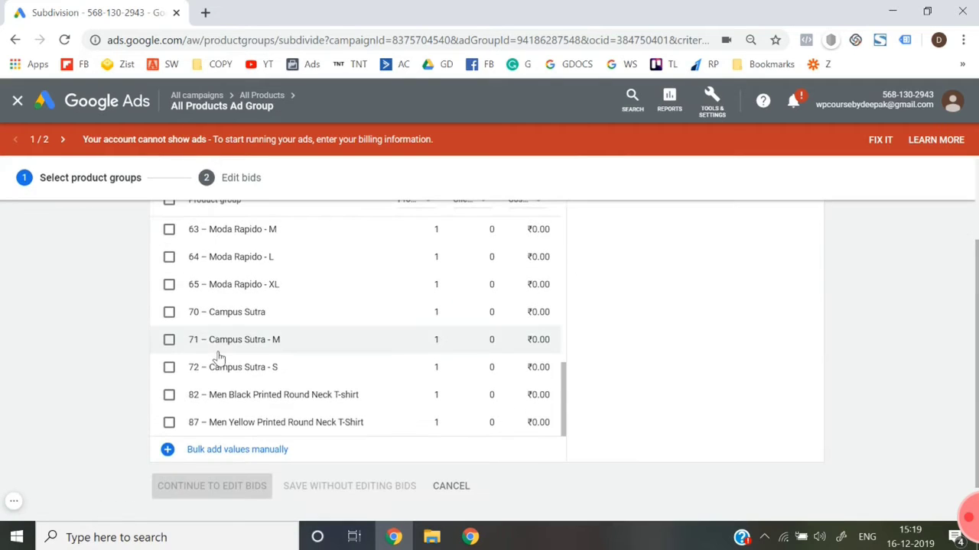
{"action": "left_click", "coordinate": [169, 340]}
{"action": "scroll", "coordinate": [84, 370], "scroll_direction": "up", "scroll_amount": 2}
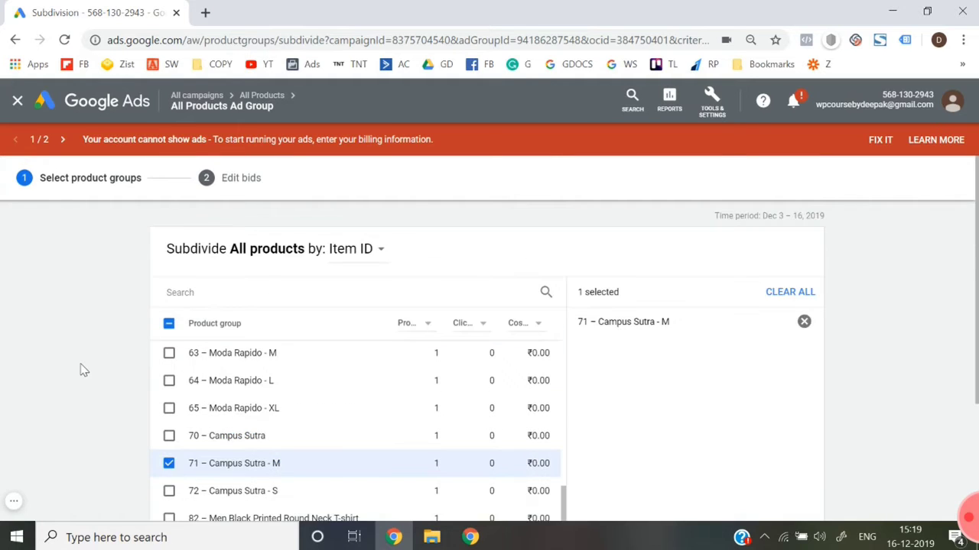
{"action": "scroll", "coordinate": [84, 370], "scroll_direction": "down", "scroll_amount": 3}
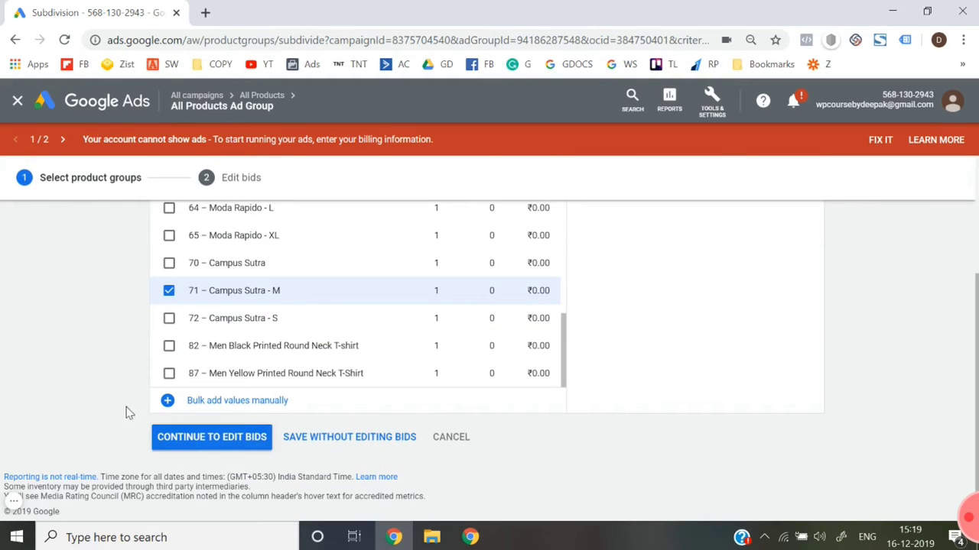
{"action": "left_click", "coordinate": [212, 439]}
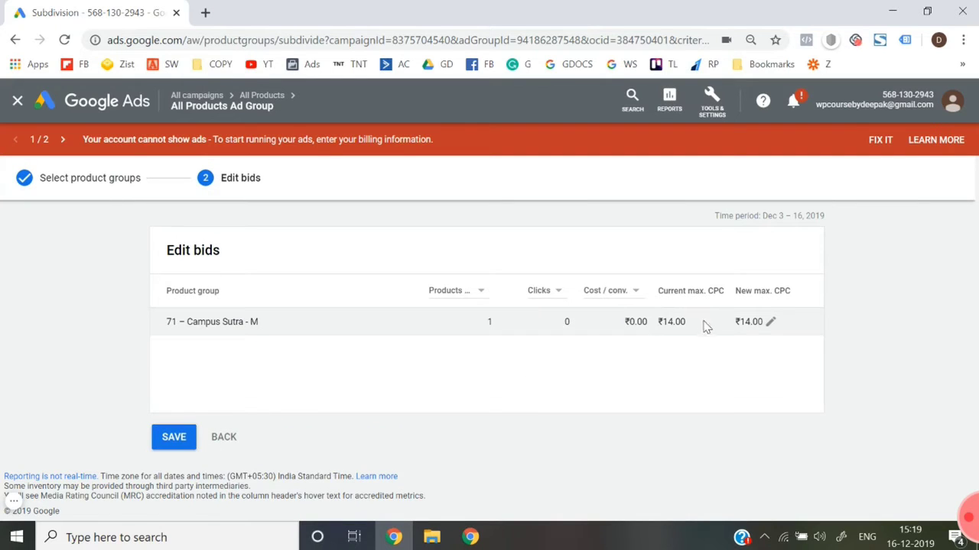
Set the new max. CPC of 71 – Campus Sutra - M to ₹16 and save the subdivision.
{"action": "left_click", "coordinate": [770, 322]}
{"action": "key", "text": "BackSpace"}
{"action": "type", "text": "6"}
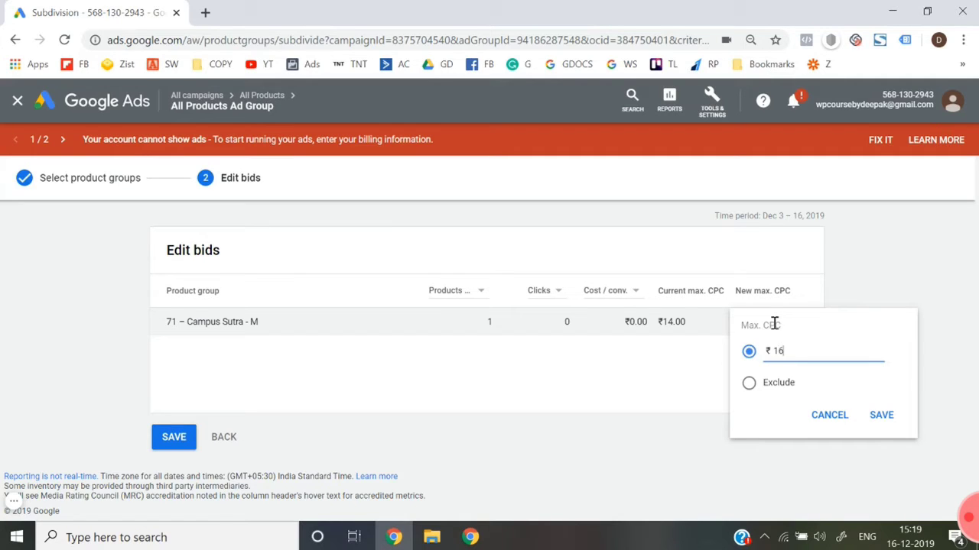
{"action": "left_click", "coordinate": [900, 425]}
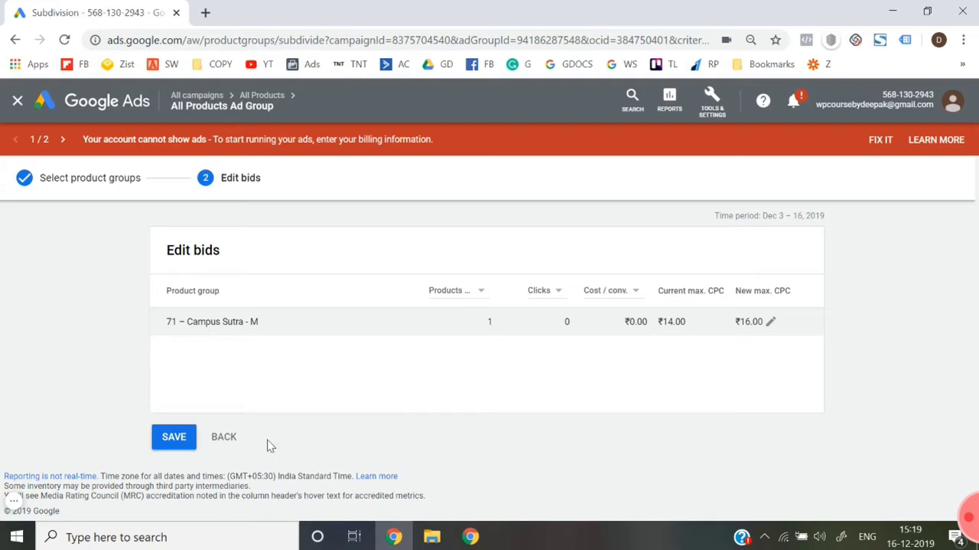
{"action": "left_click", "coordinate": [176, 437]}
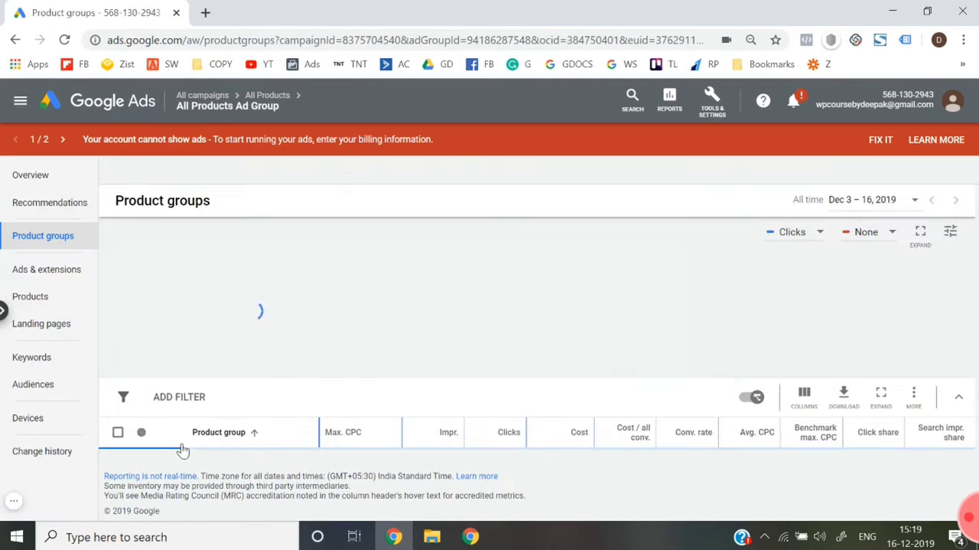
{"action": "scroll", "coordinate": [312, 403], "scroll_direction": "down", "scroll_amount": 1}
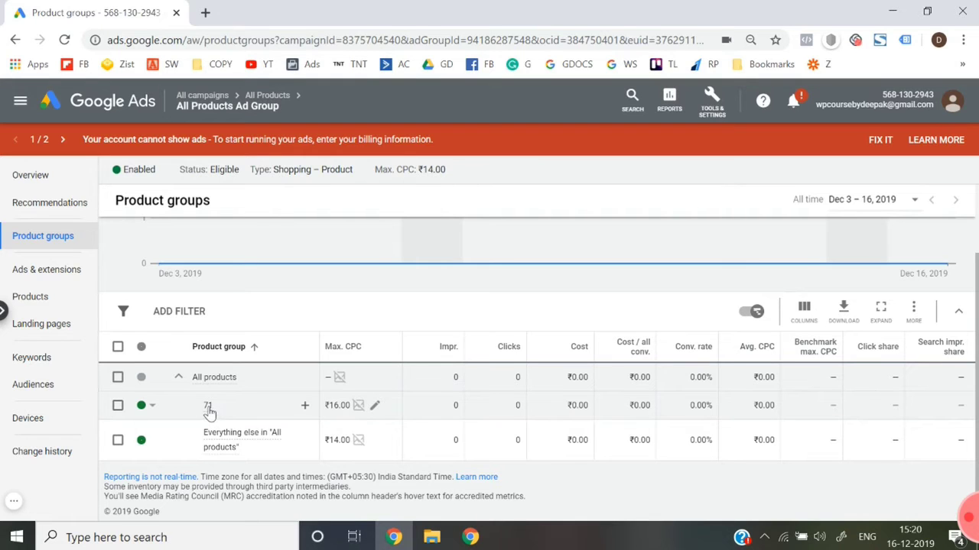
{"action": "mouse_move", "coordinate": [211, 444]}
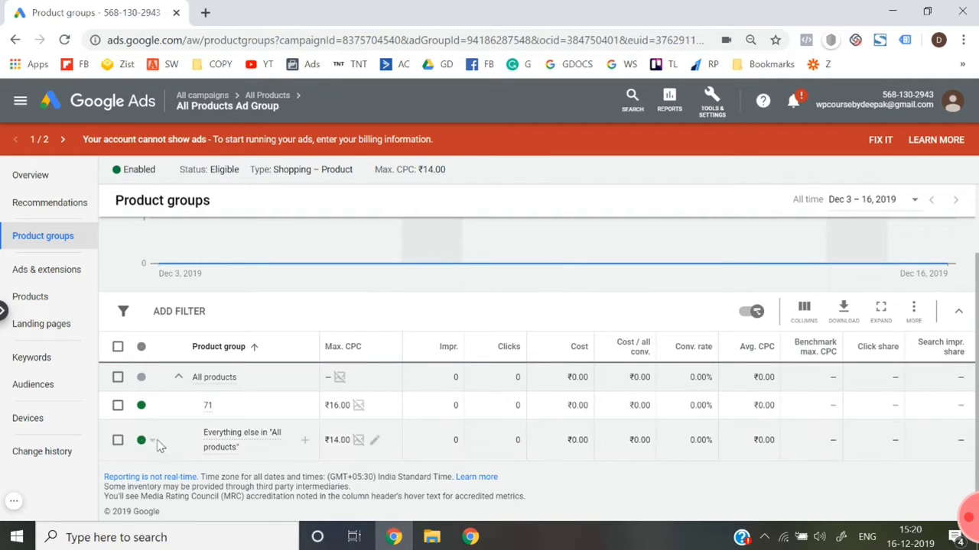
{"action": "left_click", "coordinate": [118, 440]}
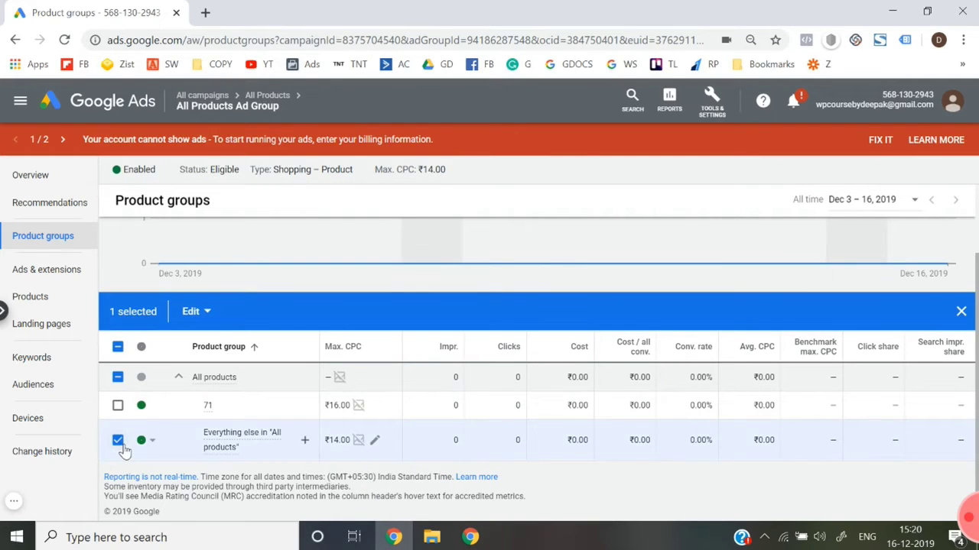
{"action": "left_click", "coordinate": [118, 441]}
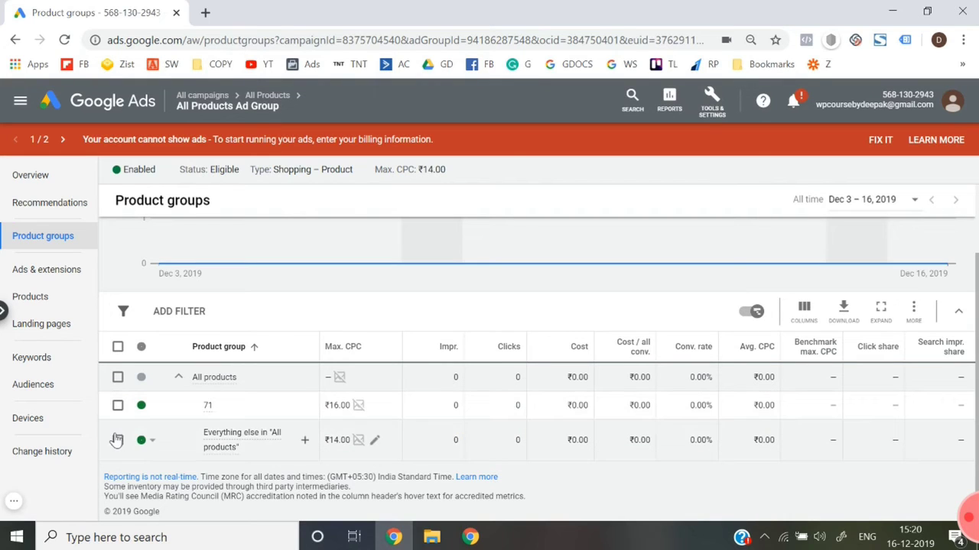
{"action": "left_click", "coordinate": [118, 441]}
{"action": "left_click", "coordinate": [152, 441]}
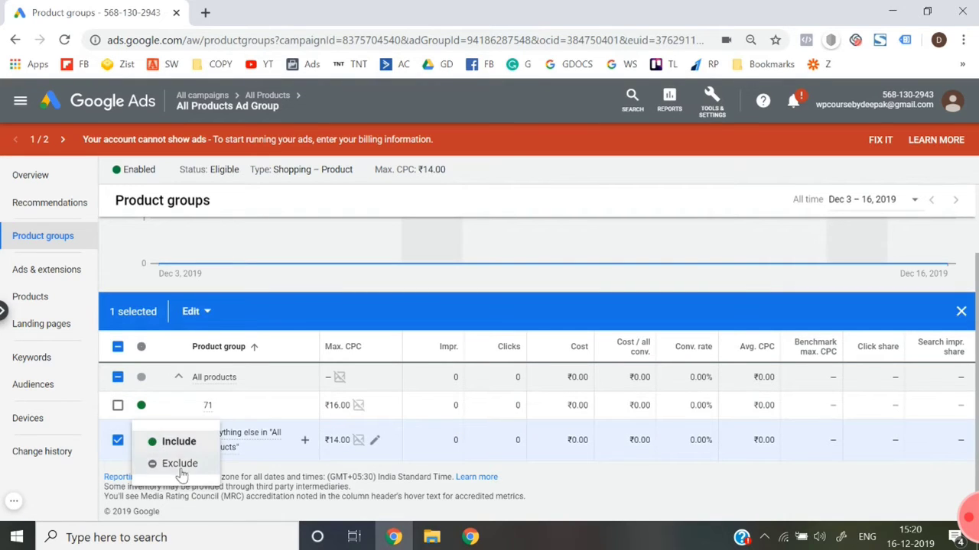
{"action": "left_click", "coordinate": [119, 442]}
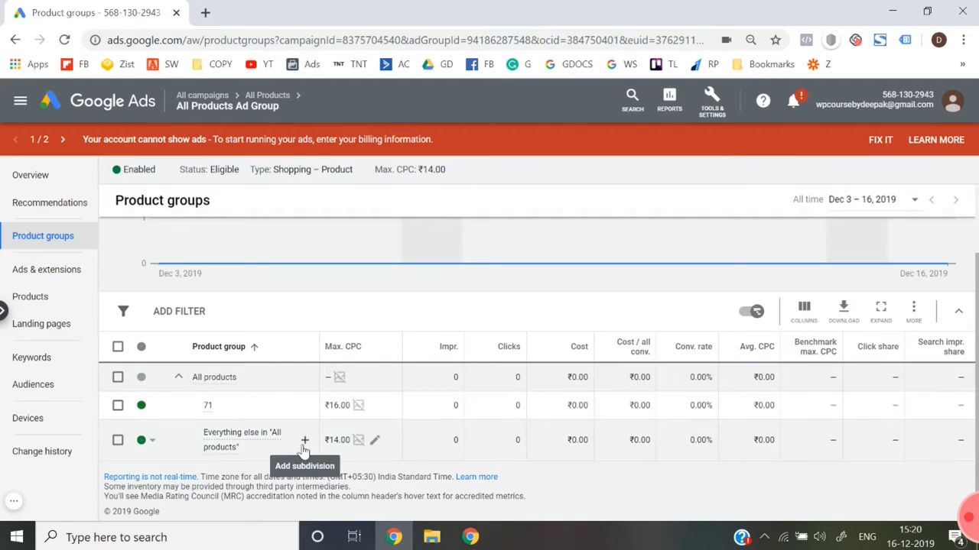
Start a subdivision of the Everything else in "All products" group and base it on Custom label 0.
{"action": "left_click", "coordinate": [305, 450]}
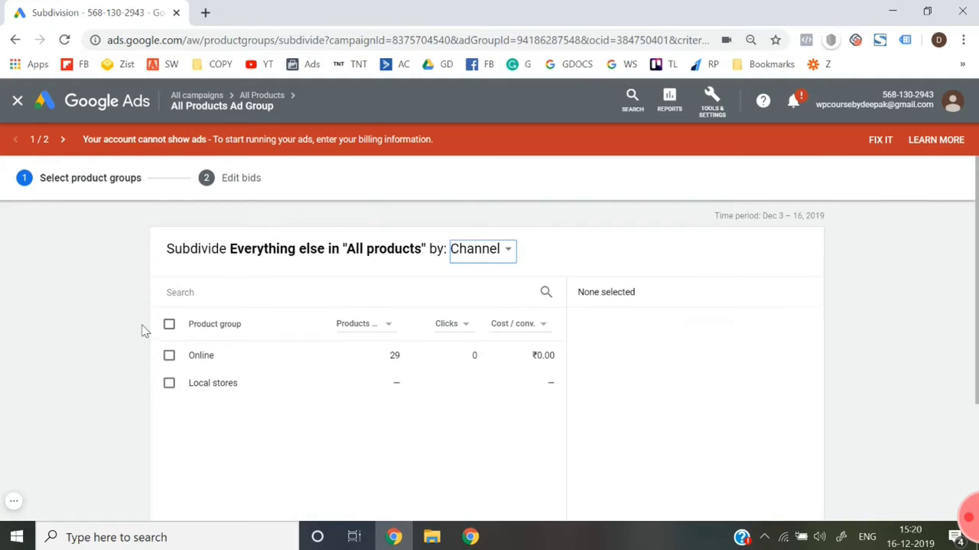
{"action": "left_click", "coordinate": [493, 257]}
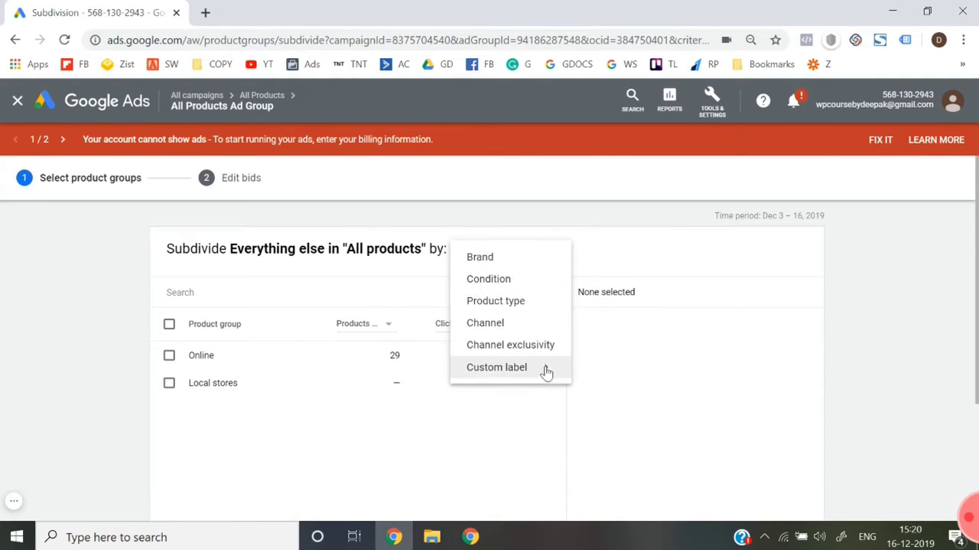
{"action": "mouse_move", "coordinate": [545, 372]}
{"action": "left_click", "coordinate": [608, 375]}
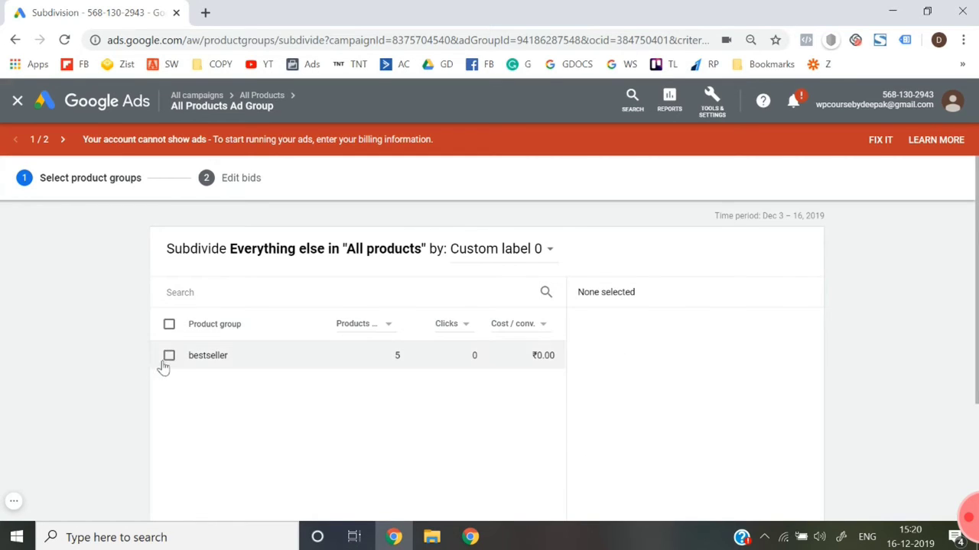
Select the bestseller value of Custom label 0 for the subdivision and continue to bid editing.
{"action": "left_click", "coordinate": [169, 356]}
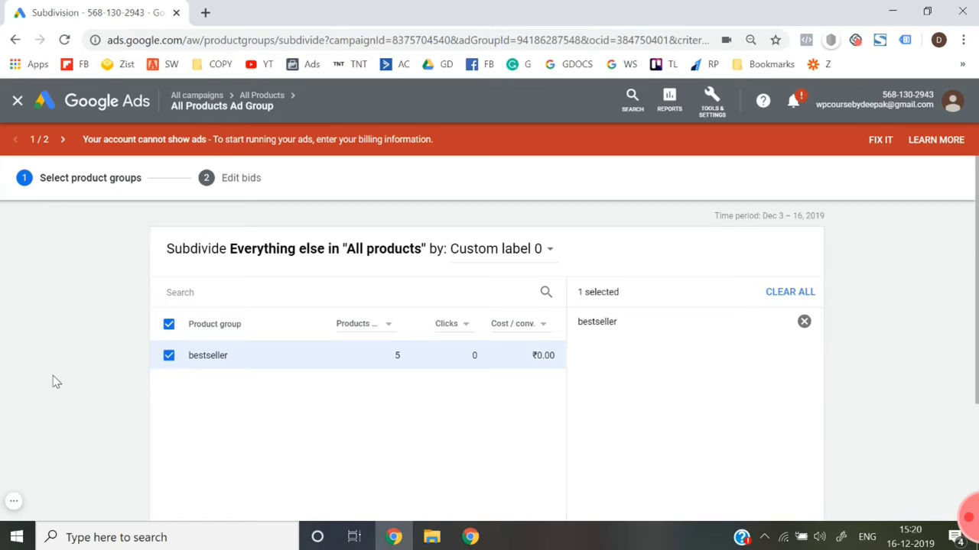
{"action": "scroll", "coordinate": [53, 382], "scroll_direction": "down", "scroll_amount": 5}
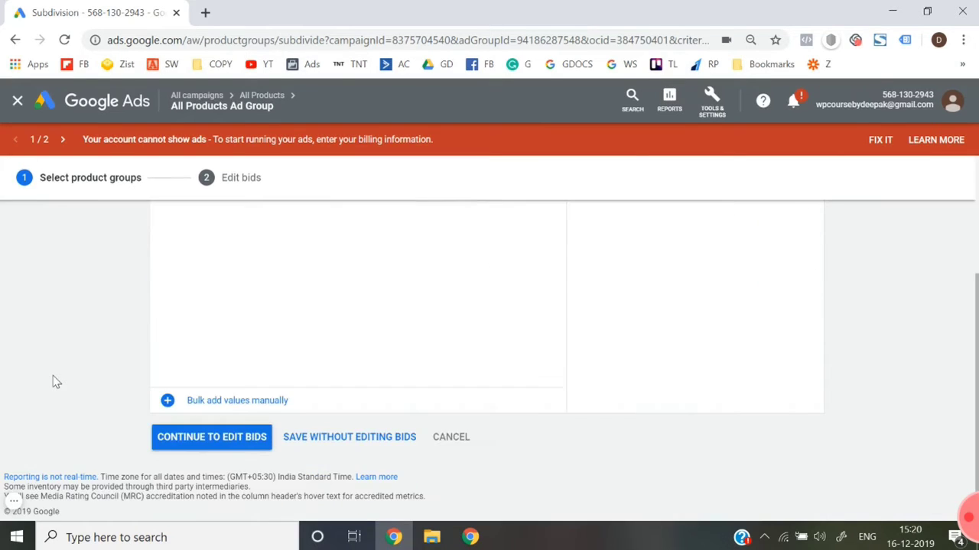
{"action": "left_click", "coordinate": [212, 440]}
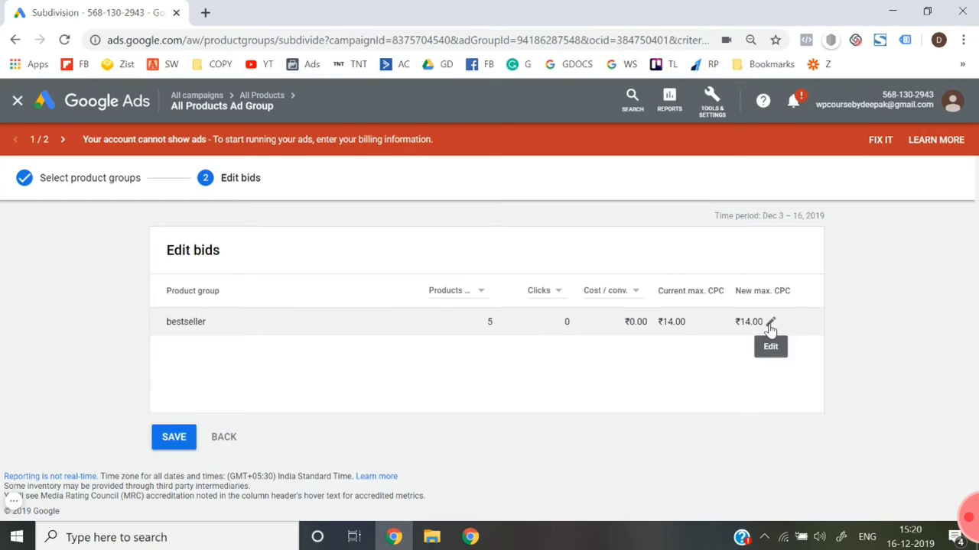
Set the new max. CPC of the bestseller product group to ₹20 and save the subdivision.
{"action": "left_click", "coordinate": [769, 331]}
{"action": "key", "text": "Left"}
{"action": "key", "text": "Left"}
{"action": "key", "text": "shift+Right"}
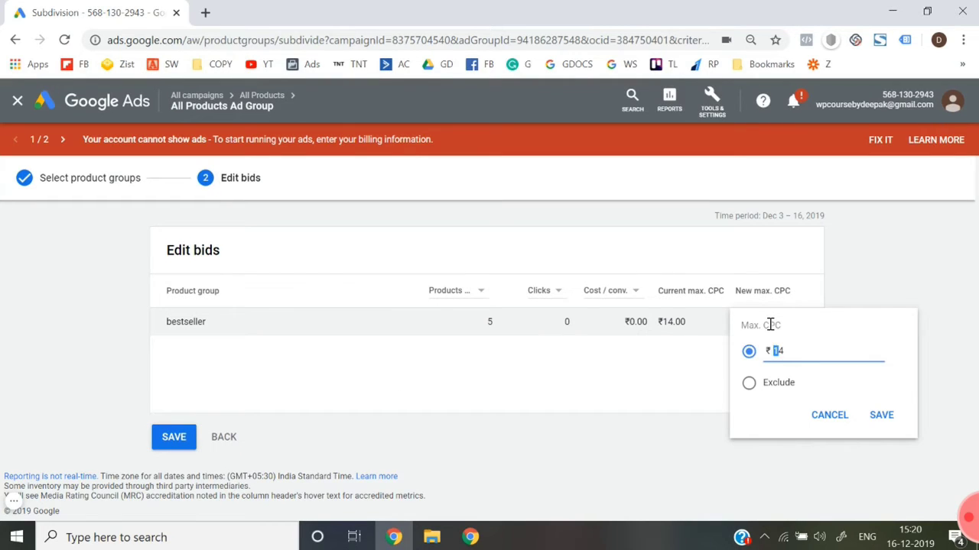
{"action": "key", "text": "shift+Right"}
{"action": "type", "text": "20"}
{"action": "left_click", "coordinate": [881, 415]}
{"action": "left_click", "coordinate": [170, 442]}
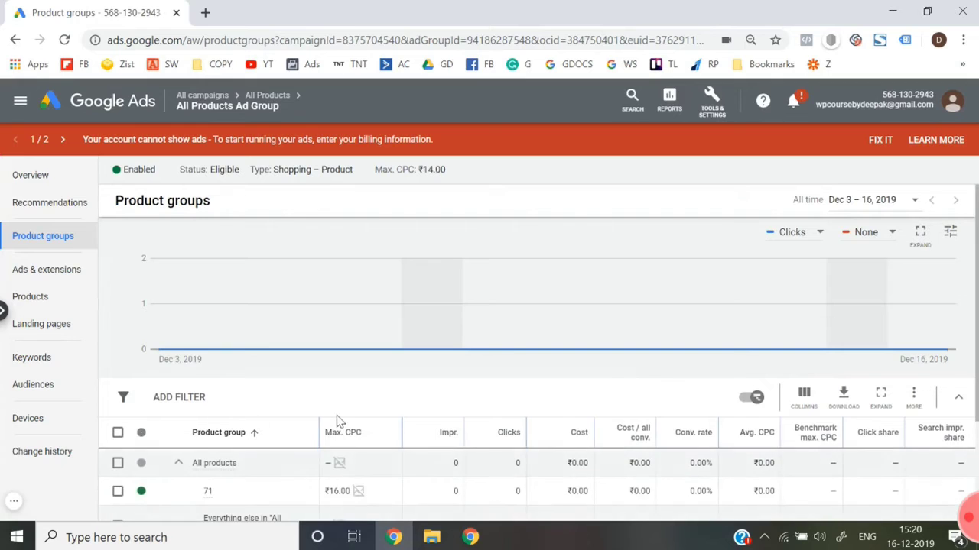
Review the product group hierarchy and its max. CPC bids, expanding and collapsing the Everything else in "All products" group.
{"action": "scroll", "coordinate": [339, 419], "scroll_direction": "down", "scroll_amount": 1}
{"action": "scroll", "coordinate": [267, 462], "scroll_direction": "down", "scroll_amount": 1}
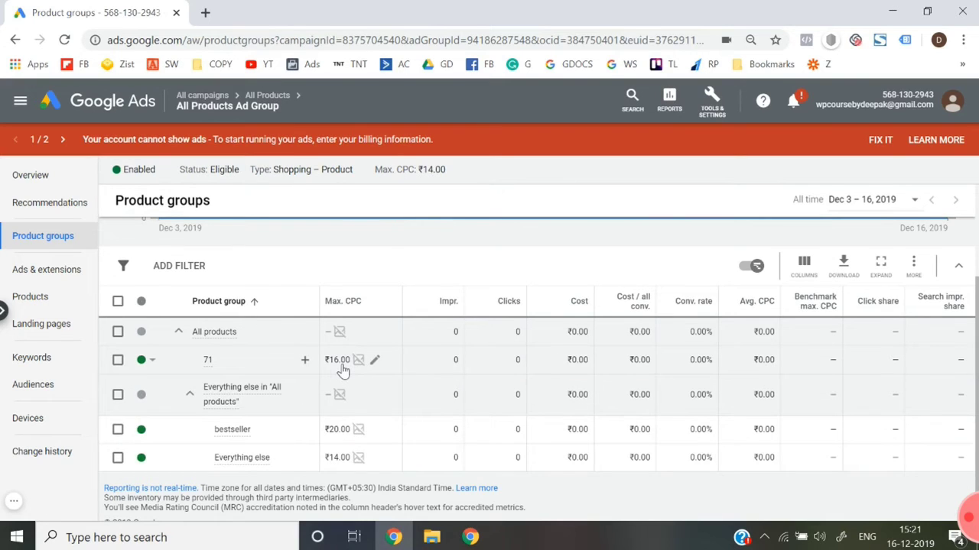
{"action": "left_click", "coordinate": [189, 402]}
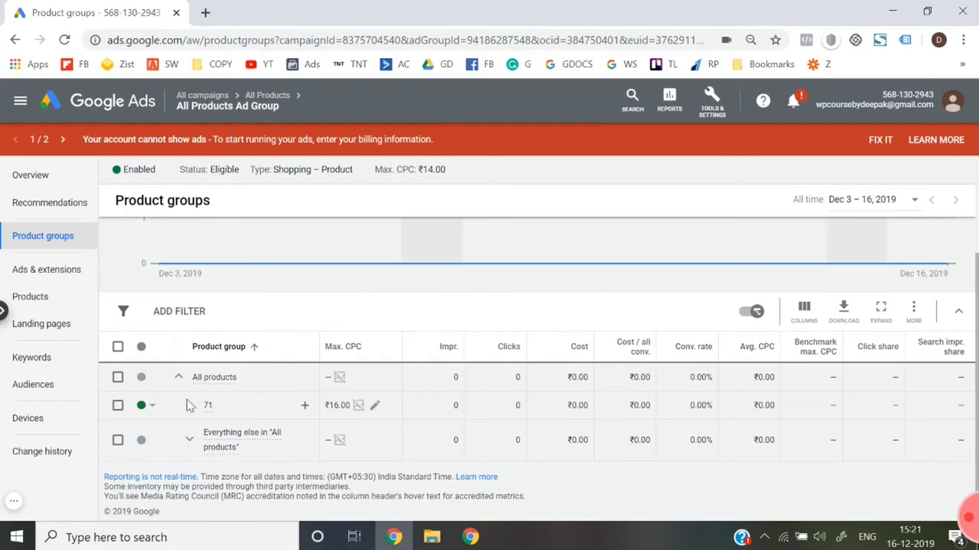
{"action": "left_click", "coordinate": [189, 441]}
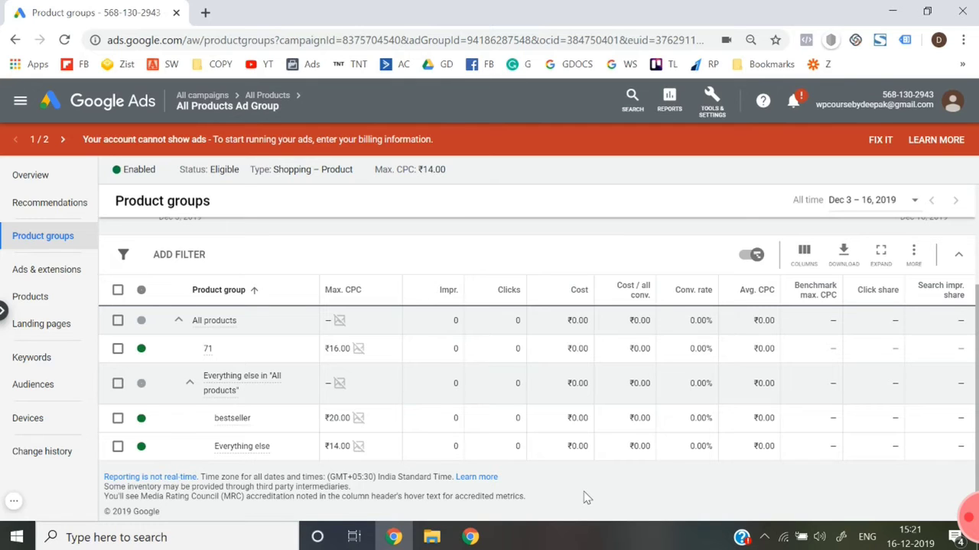
{"action": "left_click", "coordinate": [189, 383]}
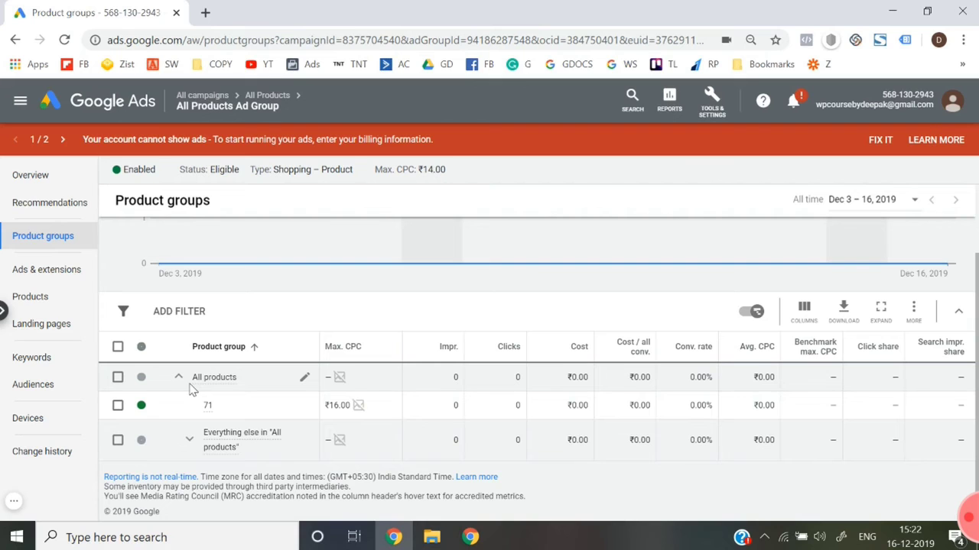
Check the ad group's ads, then examine its product list for each item's status and the reason given for it.
{"action": "left_click", "coordinate": [53, 272]}
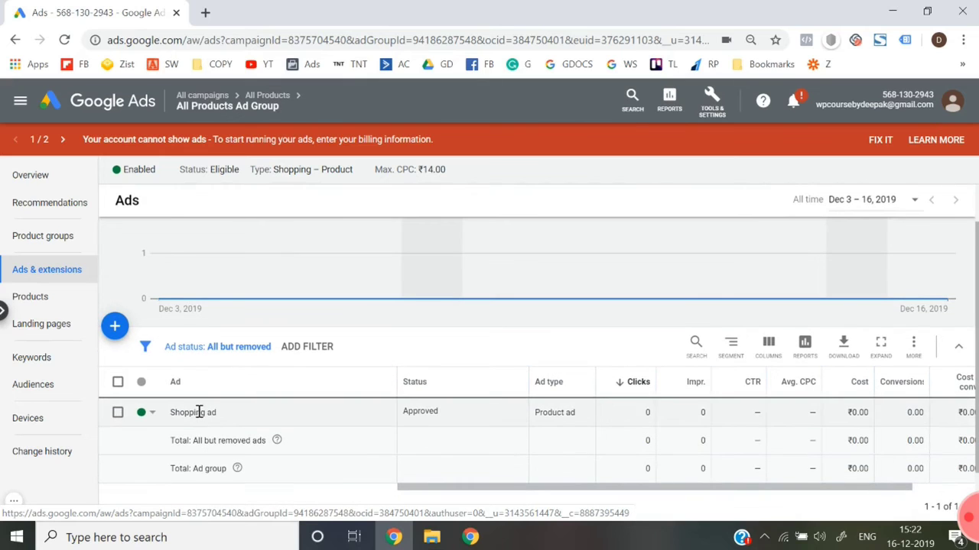
{"action": "left_click", "coordinate": [53, 304]}
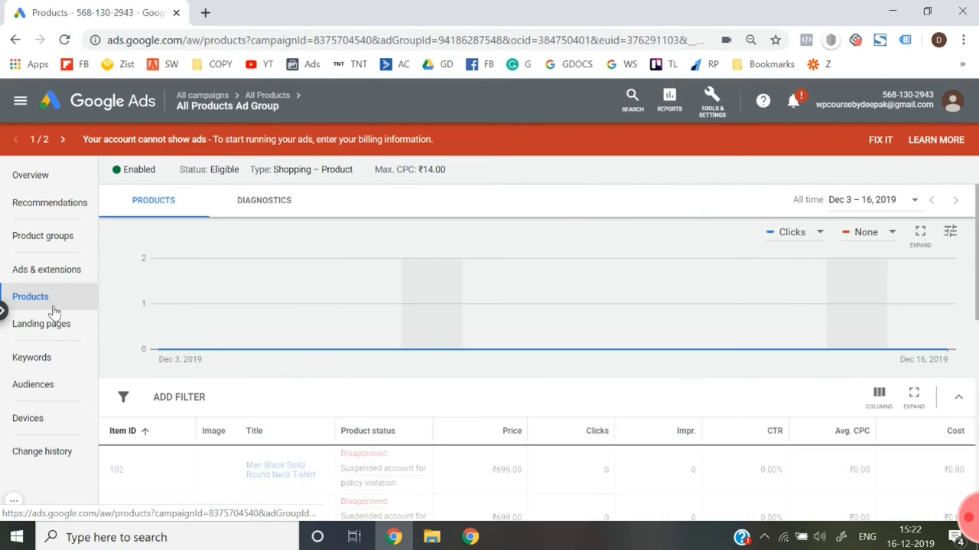
{"action": "scroll", "coordinate": [218, 452], "scroll_direction": "down", "scroll_amount": 1}
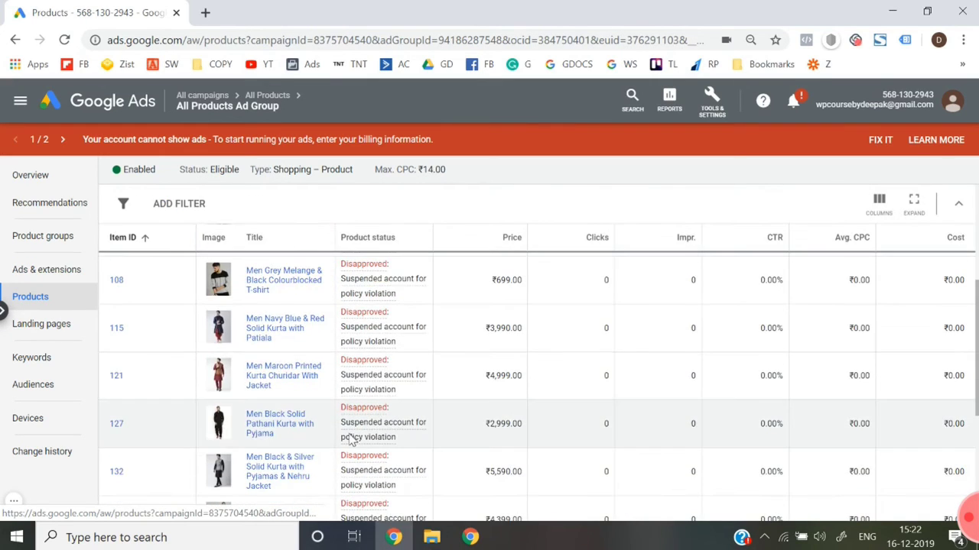
{"action": "scroll", "coordinate": [345, 432], "scroll_direction": "down", "scroll_amount": 1}
{"action": "mouse_move", "coordinate": [358, 400]}
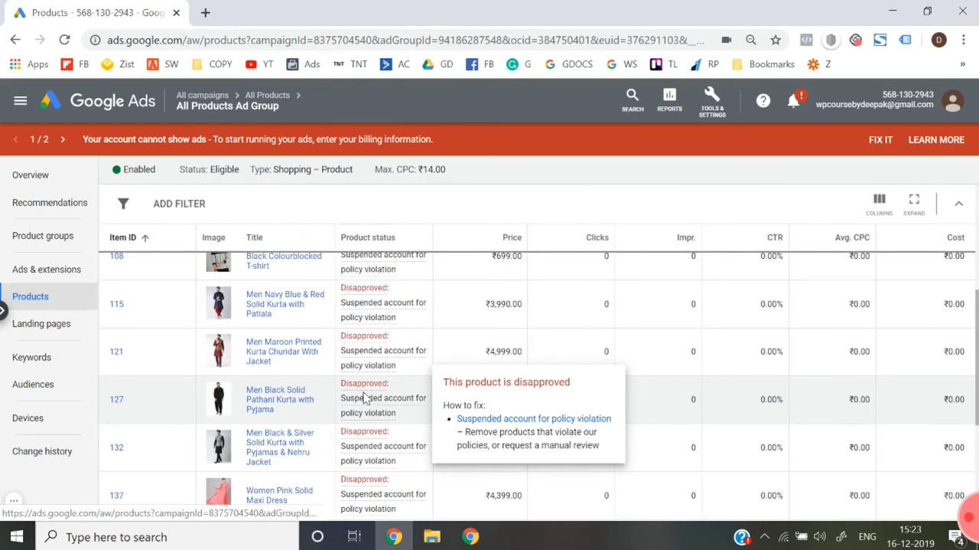
{"action": "scroll", "coordinate": [365, 397], "scroll_direction": "down", "scroll_amount": 3}
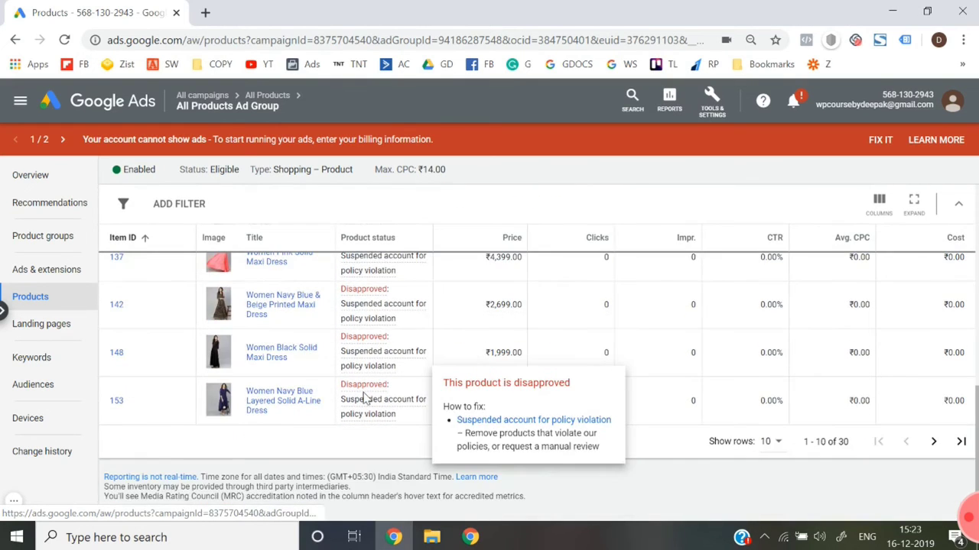
{"action": "scroll", "coordinate": [366, 398], "scroll_direction": "up", "scroll_amount": 8}
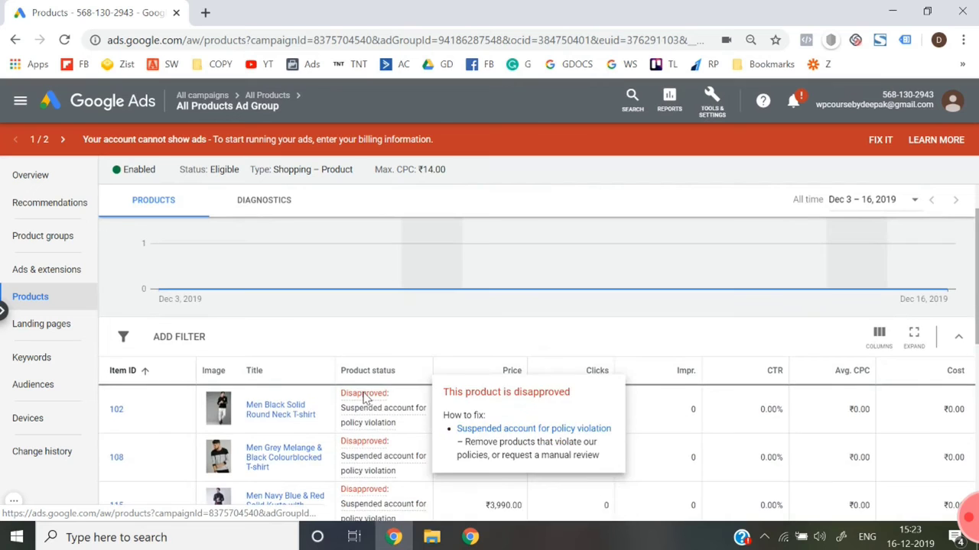
{"action": "scroll", "coordinate": [365, 398], "scroll_direction": "down", "scroll_amount": 1}
{"action": "scroll", "coordinate": [365, 398], "scroll_direction": "down", "scroll_amount": 4}
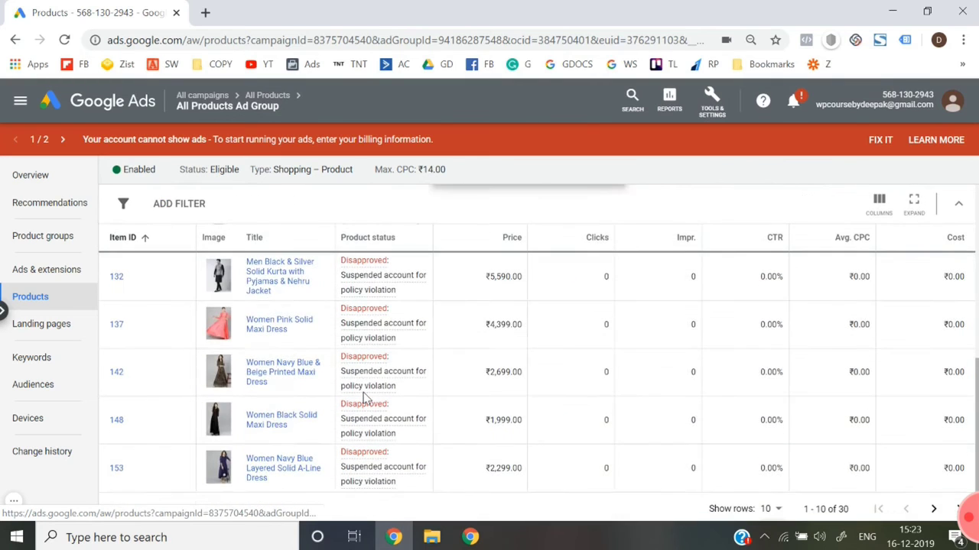
{"action": "scroll", "coordinate": [366, 398], "scroll_direction": "down", "scroll_amount": 1}
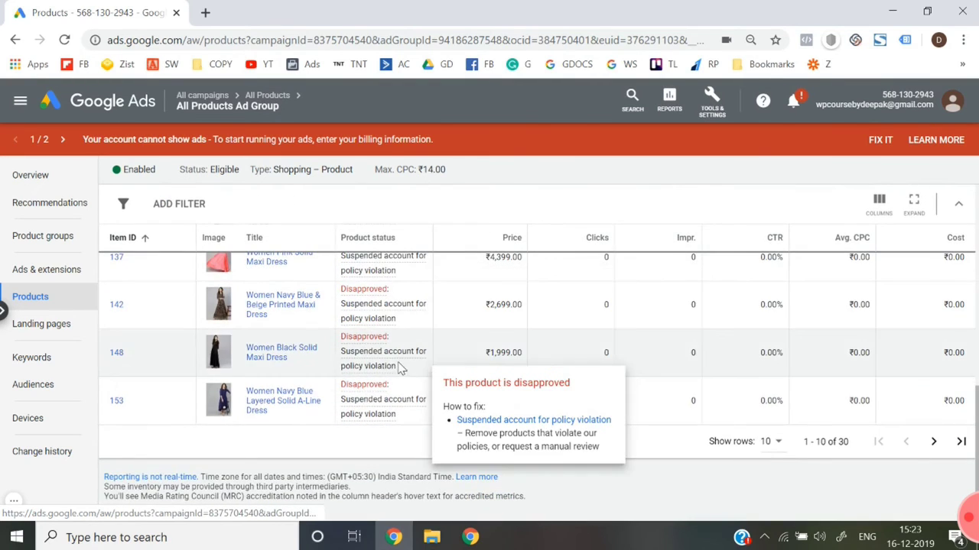
{"action": "scroll", "coordinate": [400, 367], "scroll_direction": "up", "scroll_amount": 5}
{"action": "scroll", "coordinate": [400, 367], "scroll_direction": "down", "scroll_amount": 4}
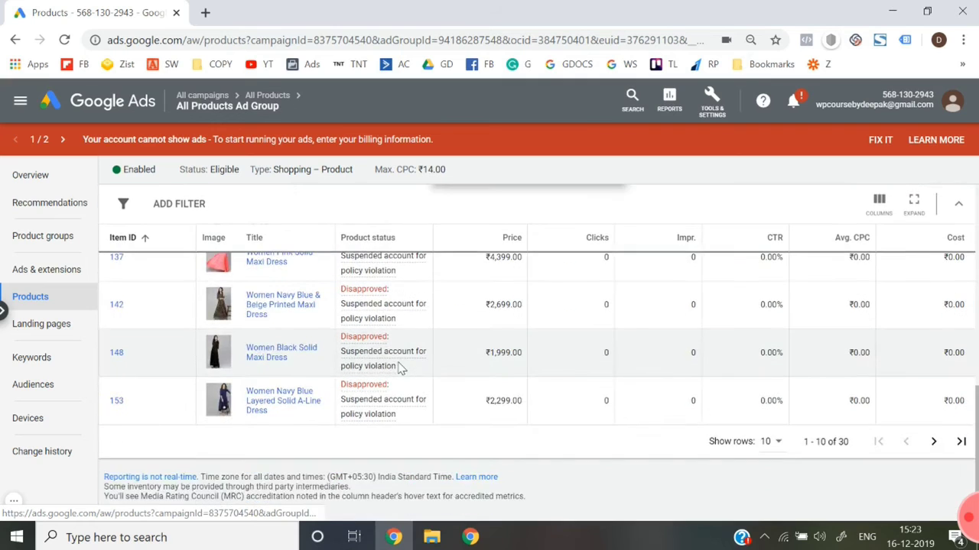
{"action": "scroll", "coordinate": [400, 367], "scroll_direction": "up", "scroll_amount": 7}
{"action": "scroll", "coordinate": [327, 272], "scroll_direction": "down", "scroll_amount": 6}
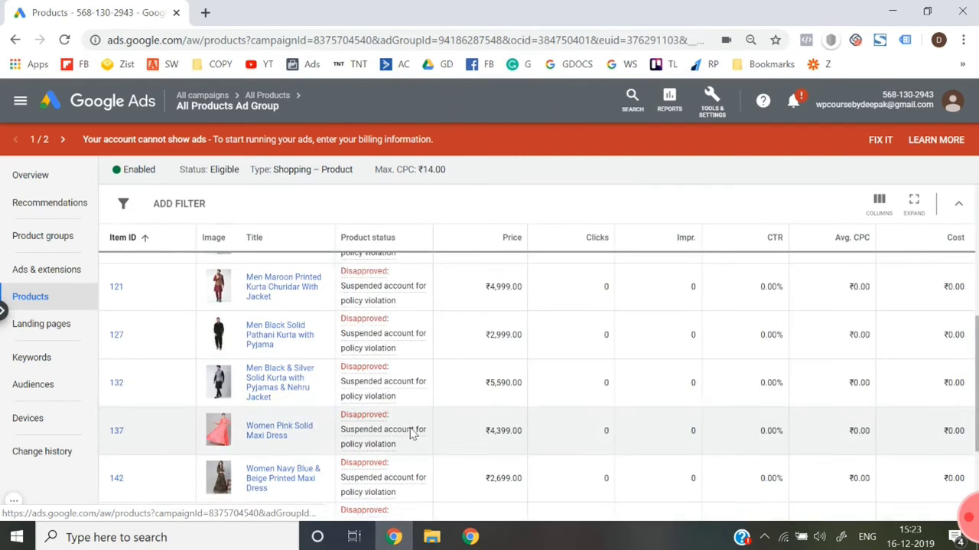
{"action": "scroll", "coordinate": [459, 404], "scroll_direction": "up", "scroll_amount": 6}
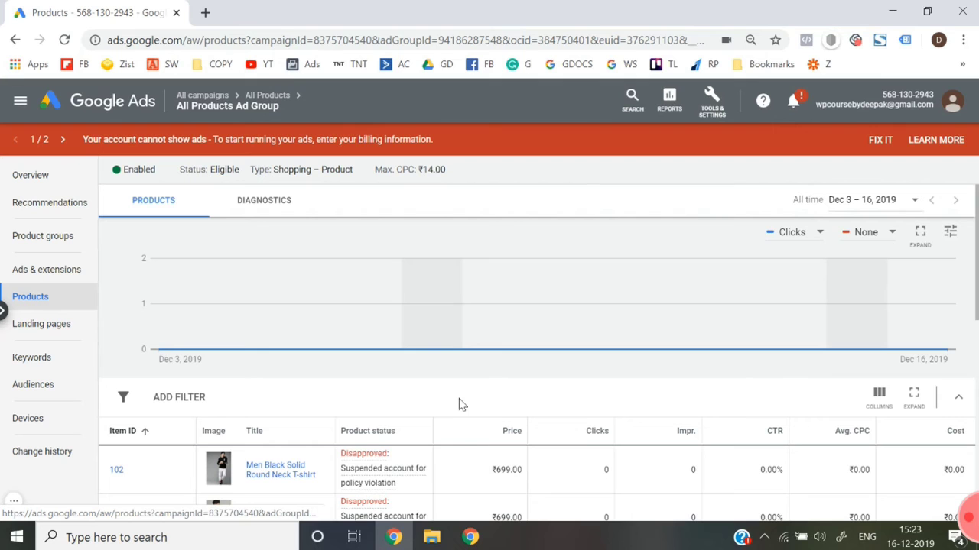
{"action": "scroll", "coordinate": [459, 404], "scroll_direction": "down", "scroll_amount": 10}
{"action": "mouse_move", "coordinate": [376, 410]}
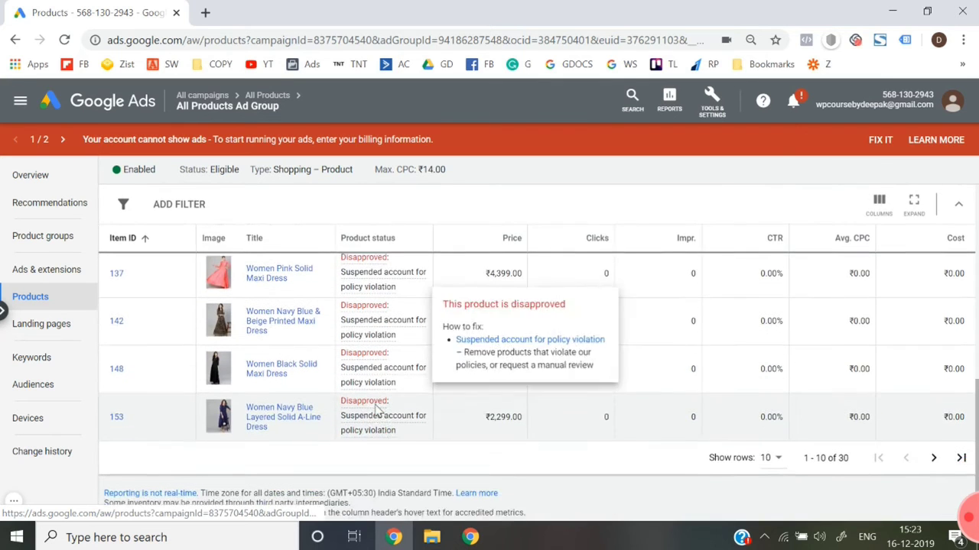
{"action": "scroll", "coordinate": [376, 411], "scroll_direction": "up", "scroll_amount": 5}
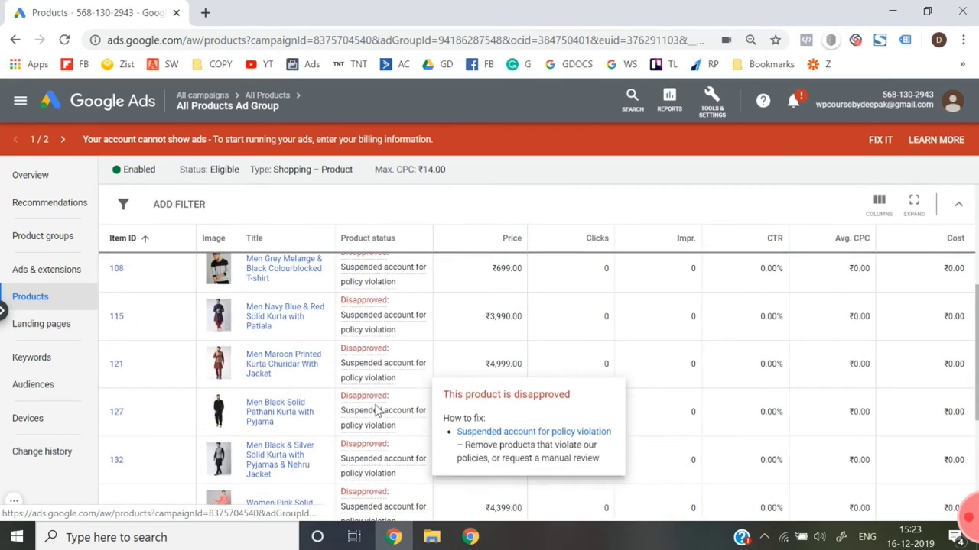
{"action": "scroll", "coordinate": [374, 395], "scroll_direction": "up", "scroll_amount": 5}
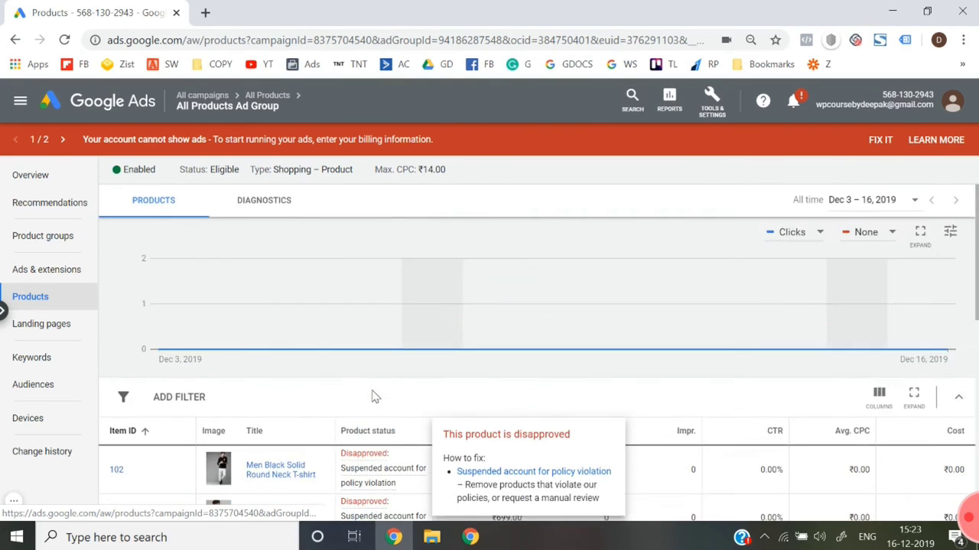
{"action": "scroll", "coordinate": [374, 396], "scroll_direction": "down", "scroll_amount": 5}
{"action": "scroll", "coordinate": [374, 395], "scroll_direction": "up", "scroll_amount": 3}
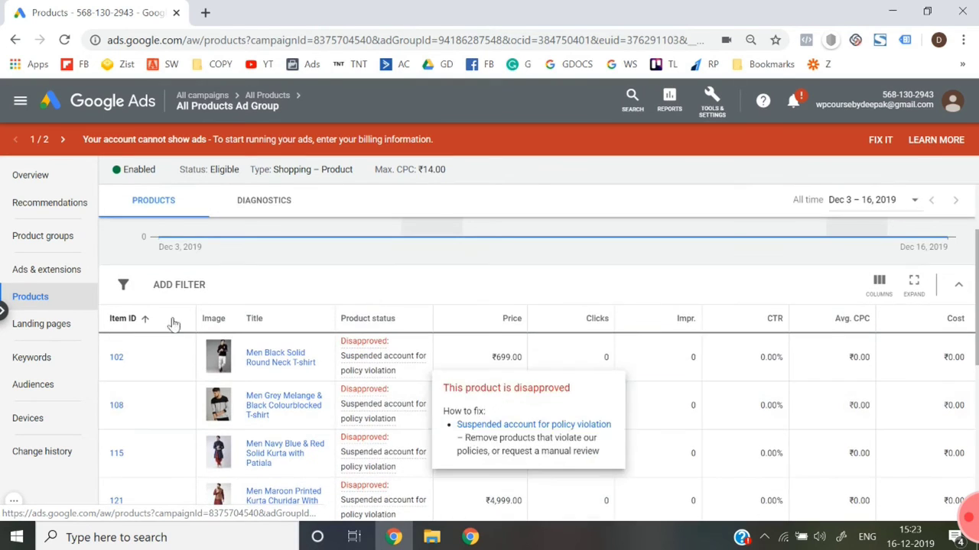
View the ad group's landing page data and its keyword data, covering both negative keywords and search terms.
{"action": "left_click", "coordinate": [65, 323]}
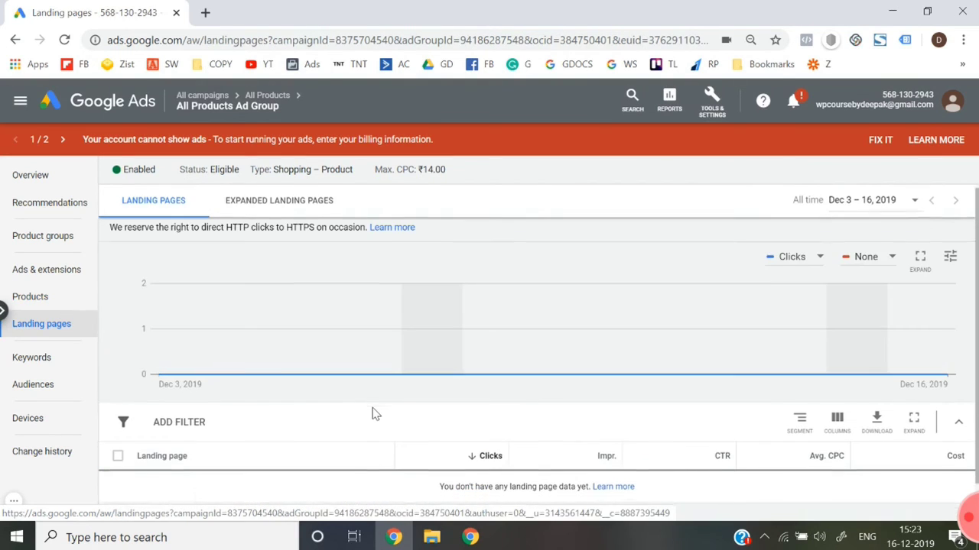
{"action": "scroll", "coordinate": [372, 410], "scroll_direction": "down", "scroll_amount": 1}
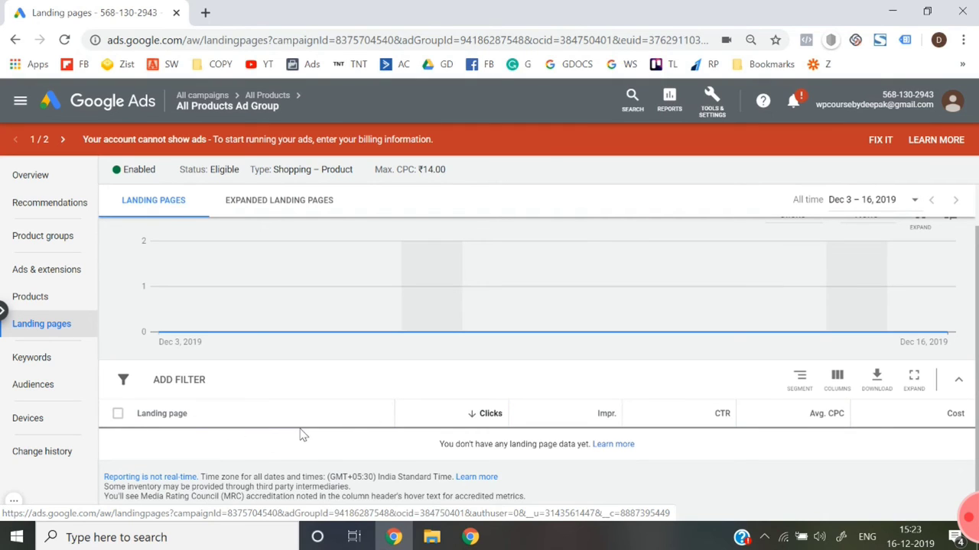
{"action": "left_click", "coordinate": [29, 364]}
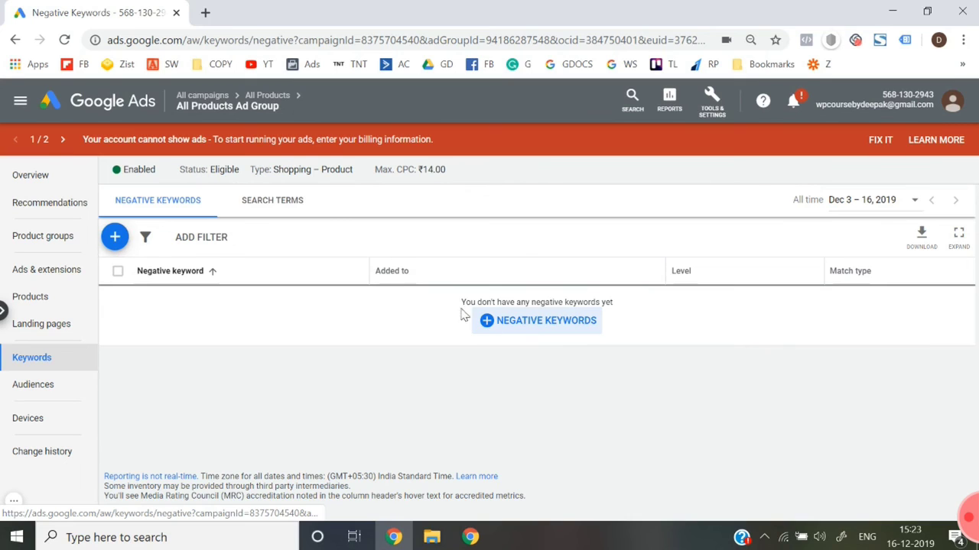
{"action": "left_click", "coordinate": [295, 196]}
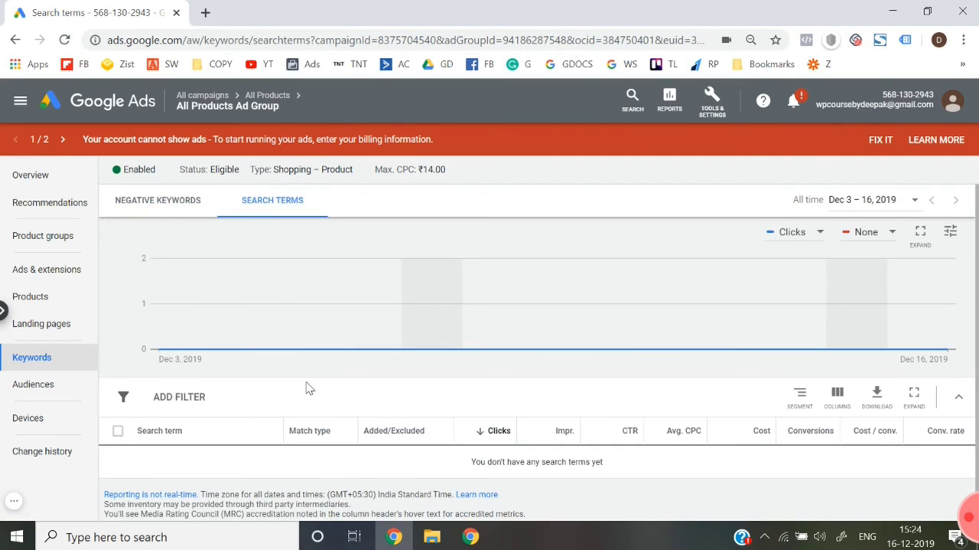
{"action": "scroll", "coordinate": [313, 394], "scroll_direction": "down", "scroll_amount": 1}
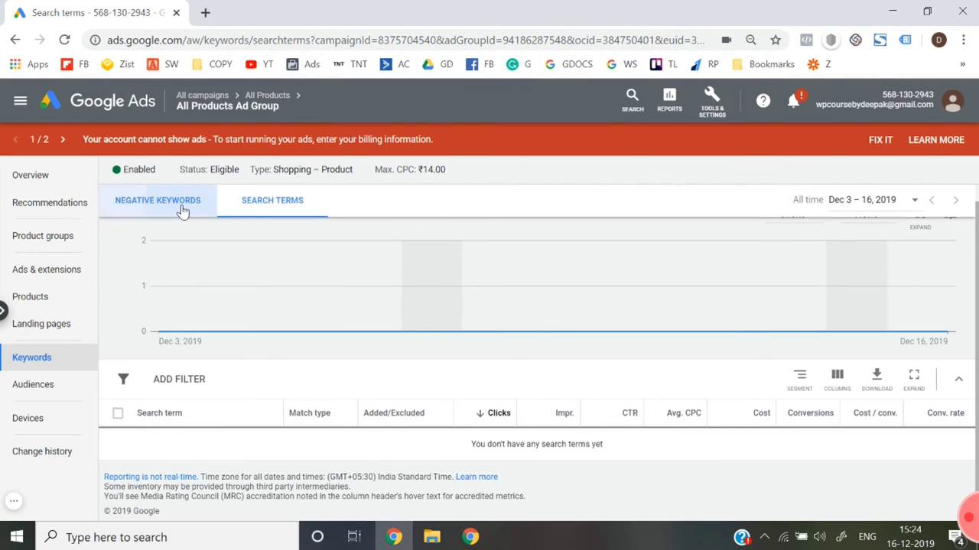
{"action": "left_click", "coordinate": [182, 211]}
Look at the ad group's audiences and its device breakdown with bid adjustments.
{"action": "left_click", "coordinate": [77, 386]}
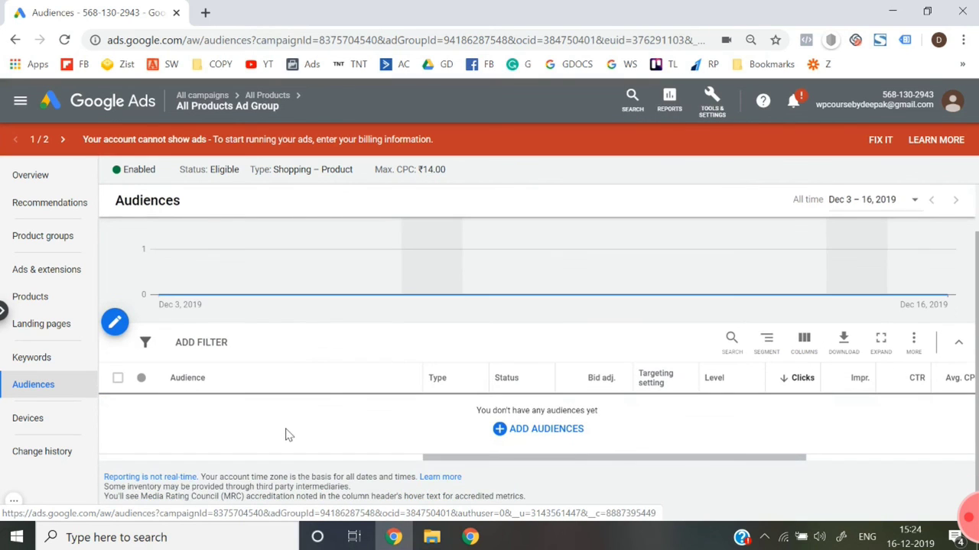
{"action": "left_click", "coordinate": [68, 434]}
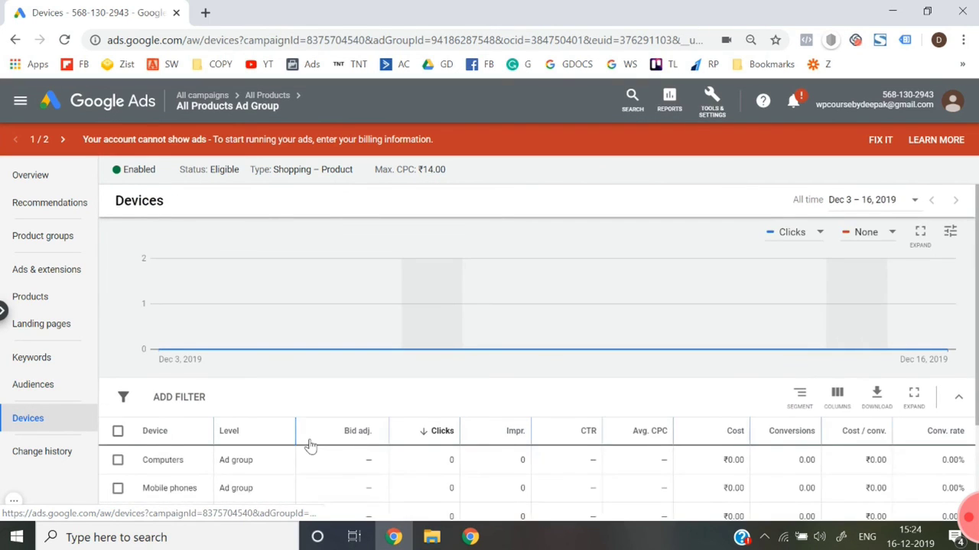
{"action": "scroll", "coordinate": [312, 446], "scroll_direction": "down", "scroll_amount": 2}
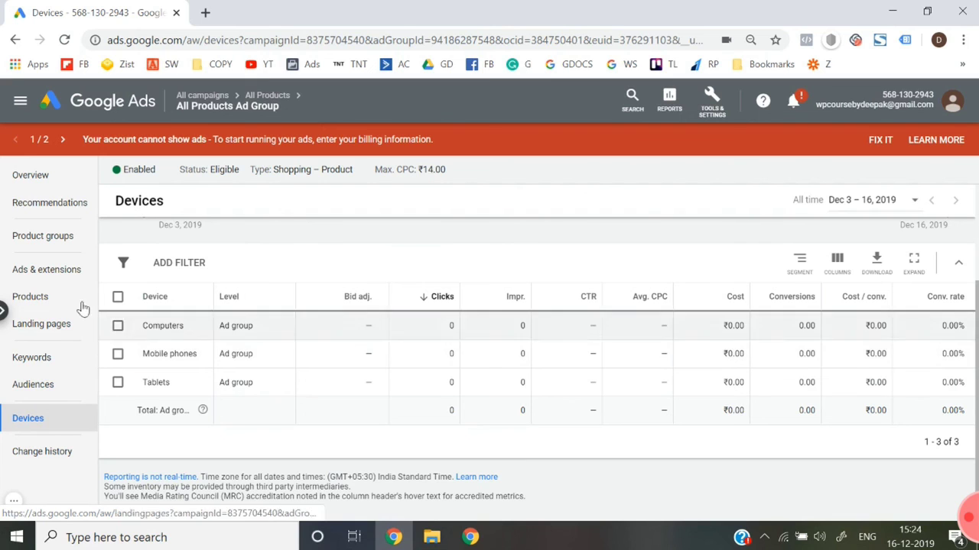
Revisit the ad group's product groups and overview, ending on the product groups page.
{"action": "left_click", "coordinate": [76, 240]}
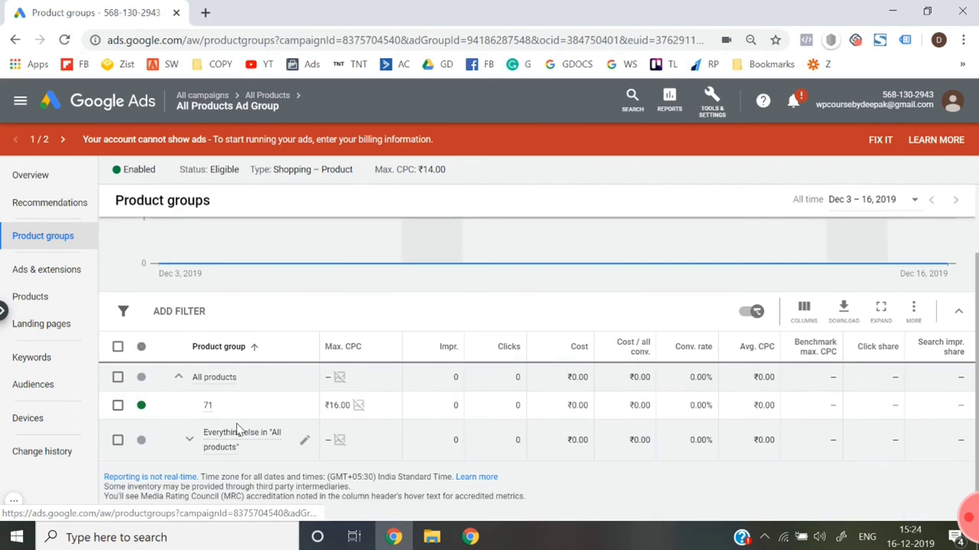
{"action": "scroll", "coordinate": [237, 430], "scroll_direction": "up", "scroll_amount": 1}
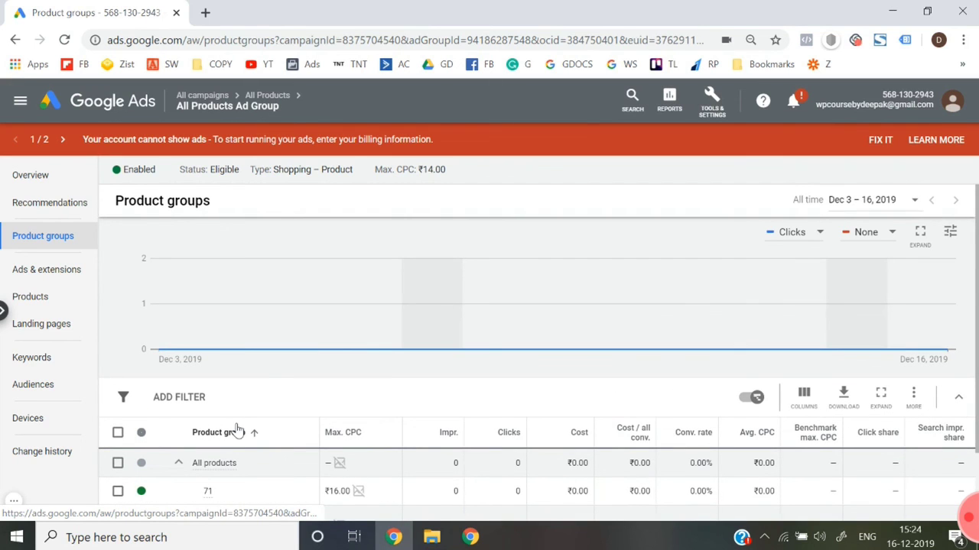
{"action": "left_click", "coordinate": [60, 179]}
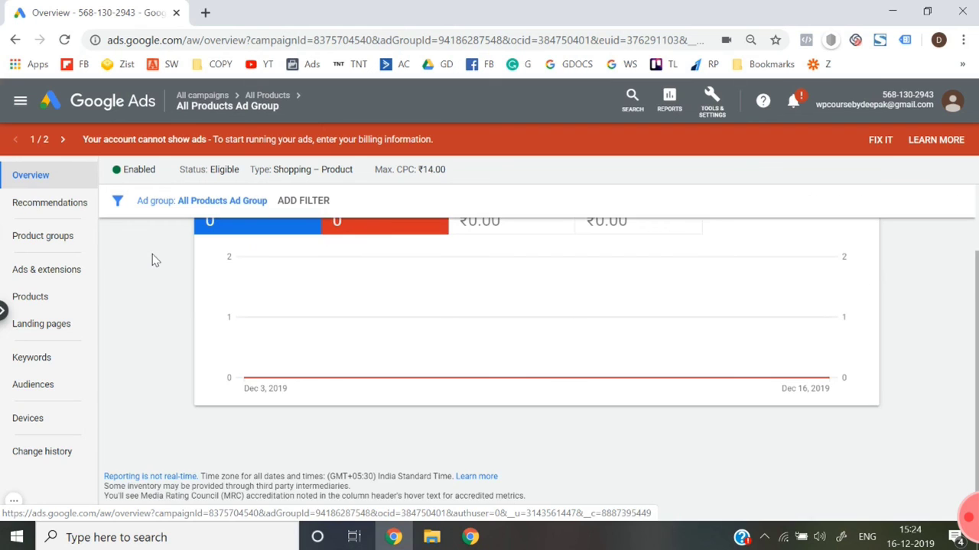
{"action": "left_click", "coordinate": [38, 238]}
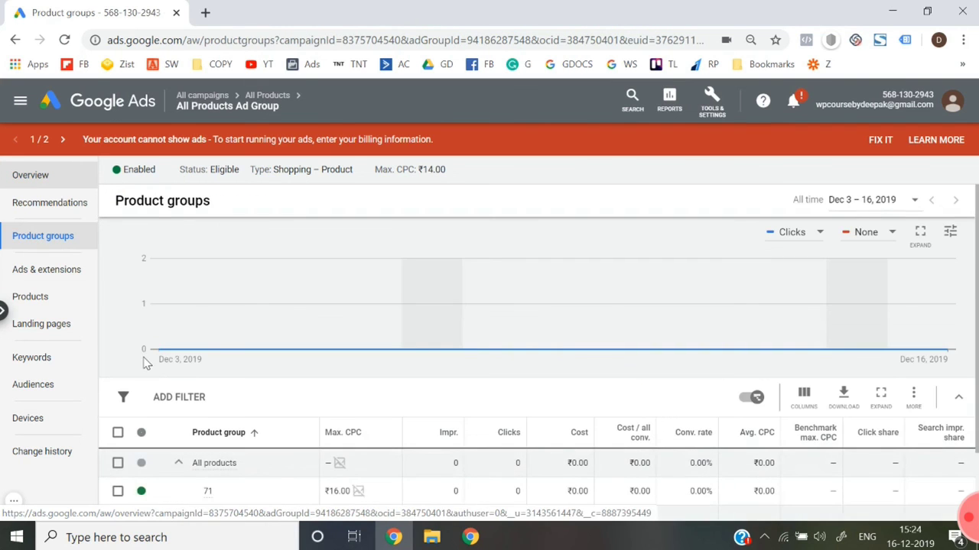
{"action": "left_click", "coordinate": [14, 501]}
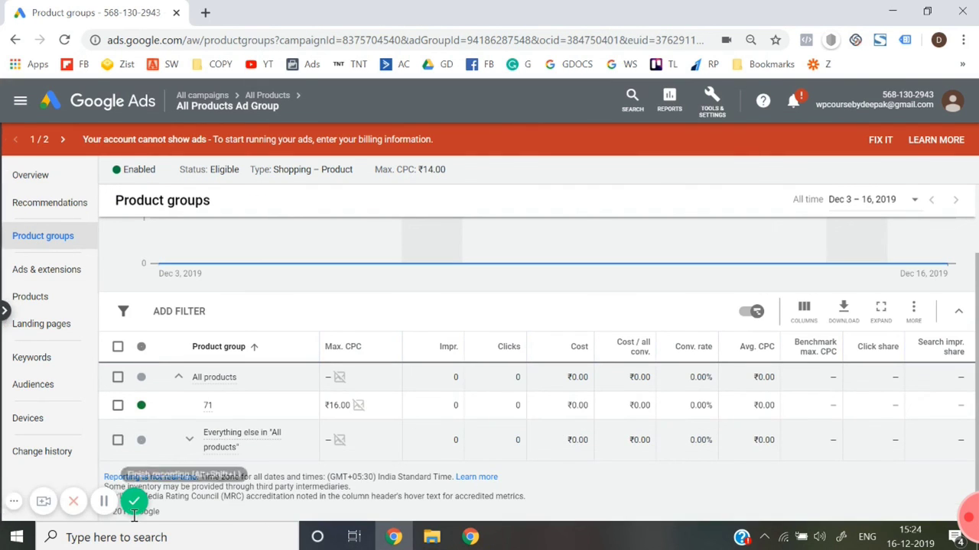